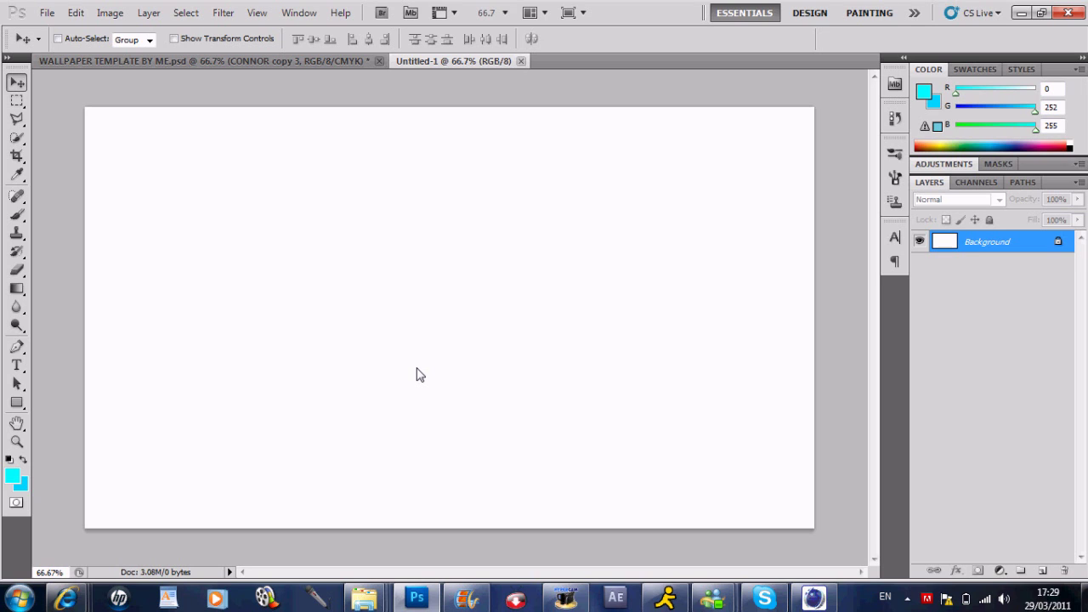
Start a new document and choose the Custom preset for its size
{"action": "left_click", "coordinate": [47, 13]}
{"action": "left_click", "coordinate": [55, 28]}
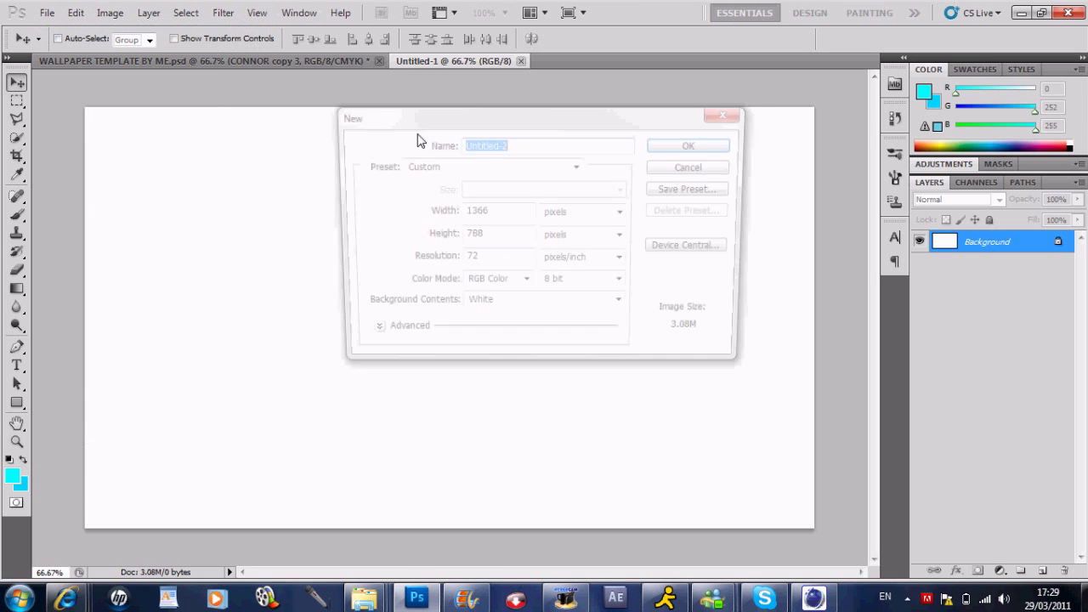
{"action": "left_click", "coordinate": [524, 167]}
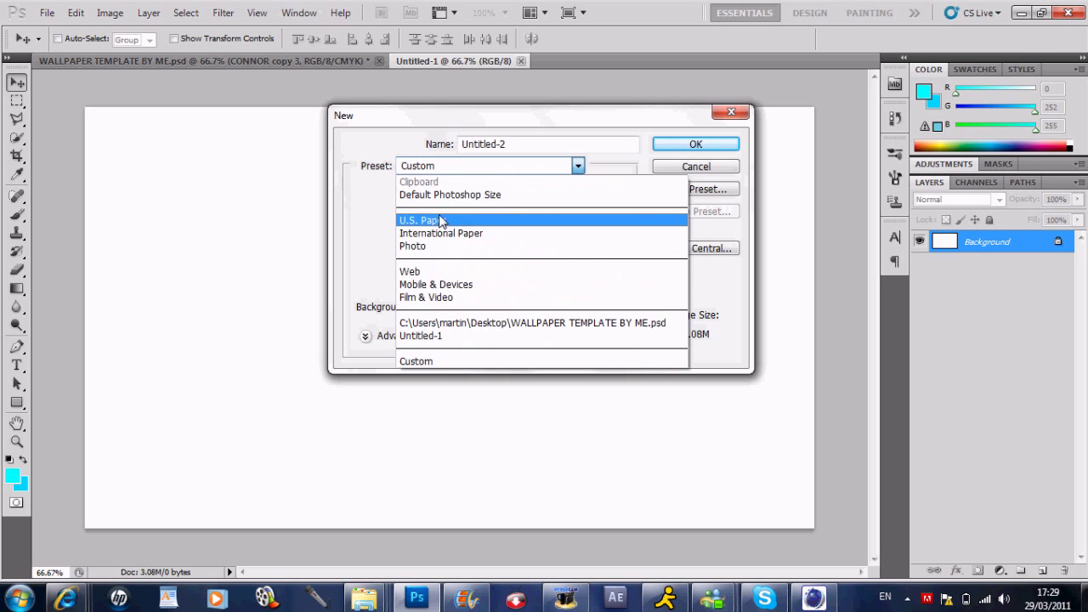
{"action": "left_click", "coordinate": [440, 220]}
{"action": "left_click", "coordinate": [510, 166]}
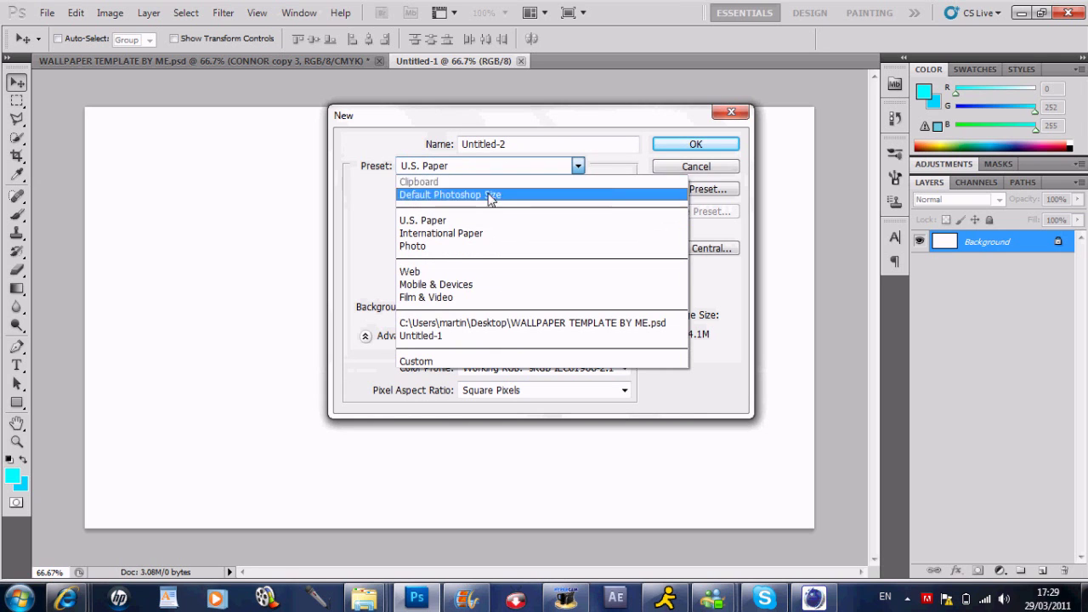
{"action": "left_click", "coordinate": [442, 361]}
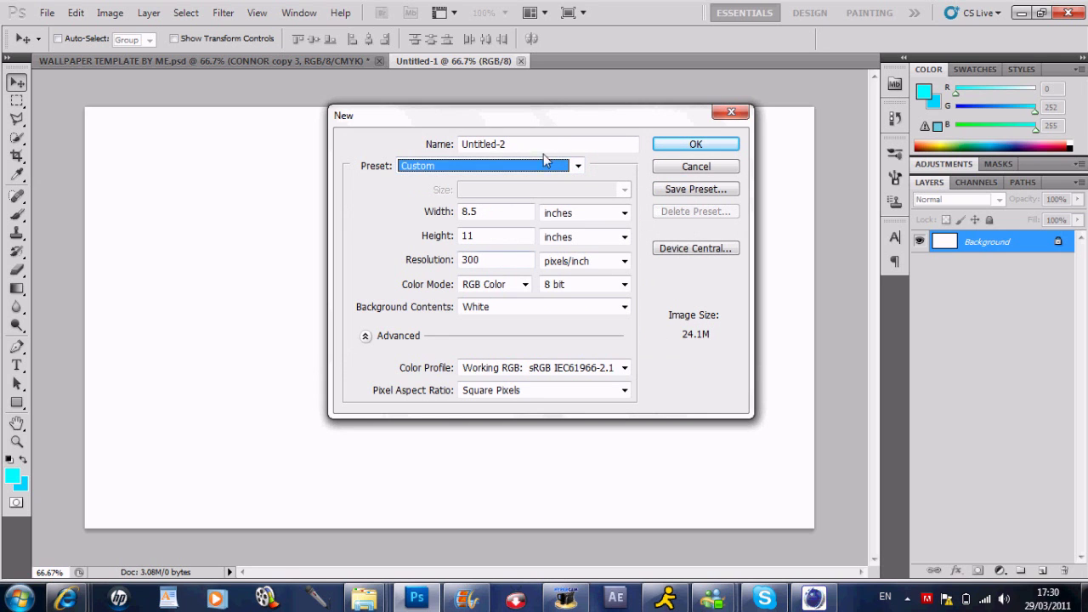
Switch the new document's units to pixels and set its width to 1200
{"action": "left_click_drag", "start_coordinate": [578, 153], "coordinate": [405, 245]}
{"action": "left_click", "coordinate": [514, 213]}
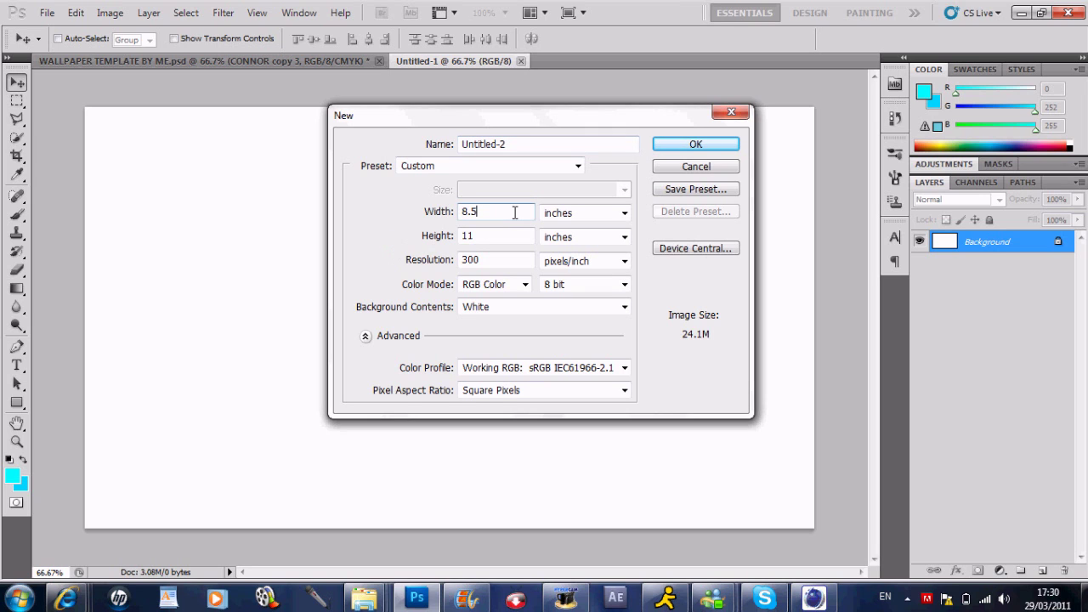
{"action": "left_click", "coordinate": [584, 212]}
{"action": "left_click", "coordinate": [586, 222]}
{"action": "left_click", "coordinate": [593, 238]}
{"action": "left_click", "coordinate": [595, 247]}
{"action": "left_click", "coordinate": [502, 207]}
{"action": "key", "text": "BackSpace"}
{"action": "key", "text": "BackSpace"}
{"action": "key", "text": "BackSpace"}
{"action": "key", "text": "BackSpace"}
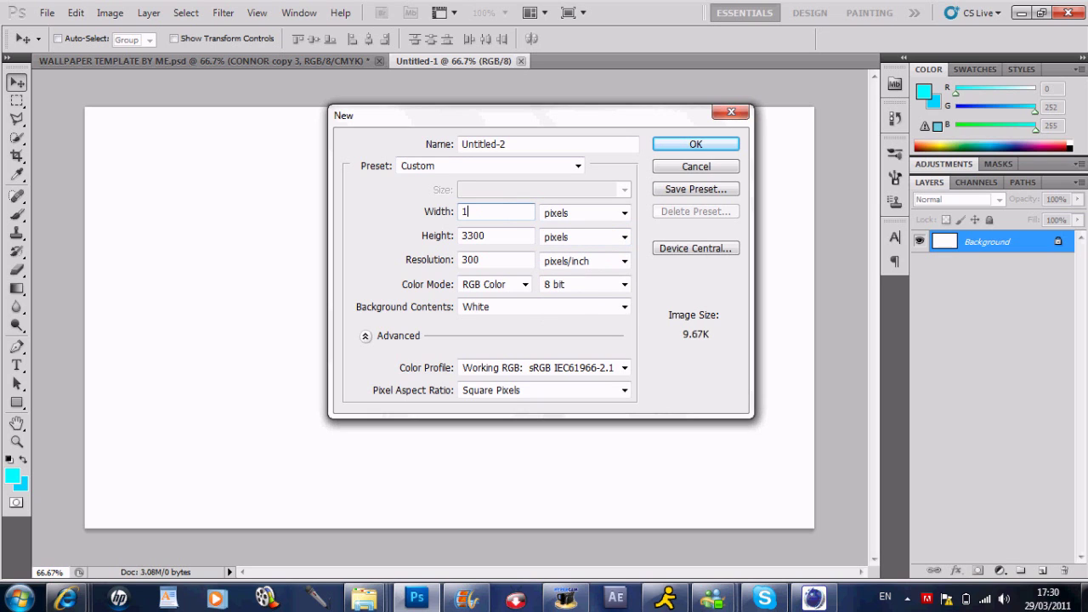
{"action": "type", "text": "1200"}
Set the new document's height to 800 pixels
{"action": "left_click", "coordinate": [506, 237]}
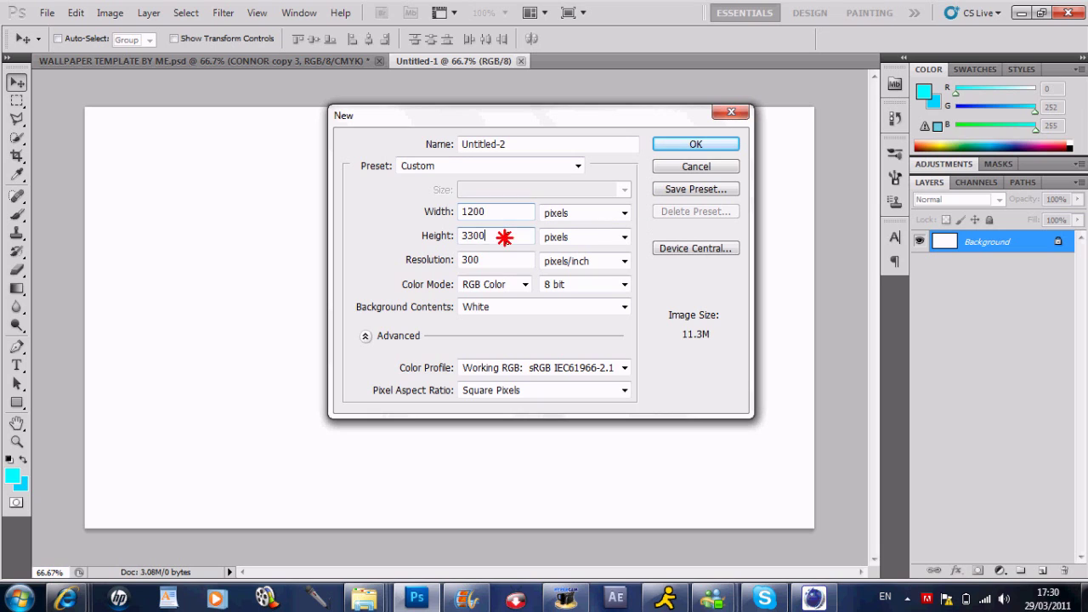
{"action": "key", "text": "BackSpace"}
{"action": "key", "text": "BackSpace"}
{"action": "key", "text": "BackSpace"}
{"action": "key", "text": "BackSpace"}
{"action": "type", "text": "800"}
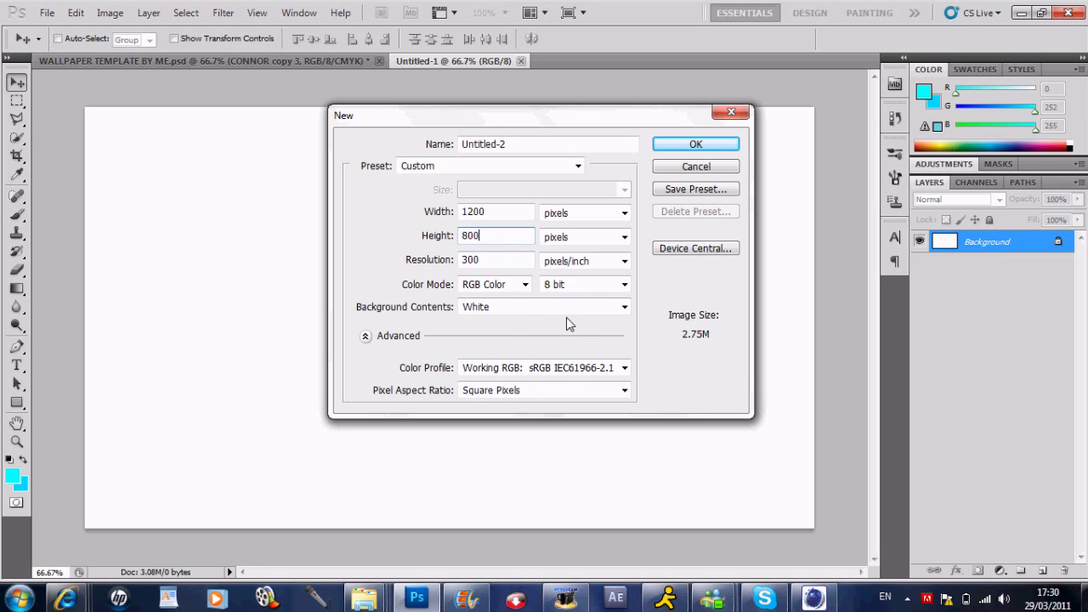
Set the background contents to Transparent and create the document
{"action": "left_click", "coordinate": [545, 313]}
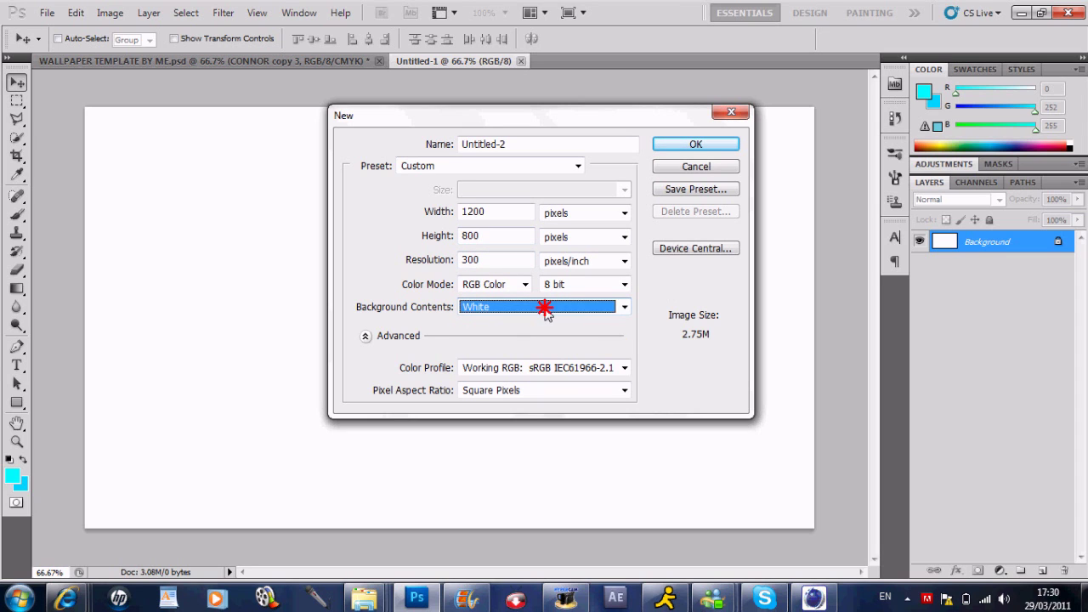
{"action": "left_click", "coordinate": [544, 308]}
{"action": "left_click", "coordinate": [515, 350]}
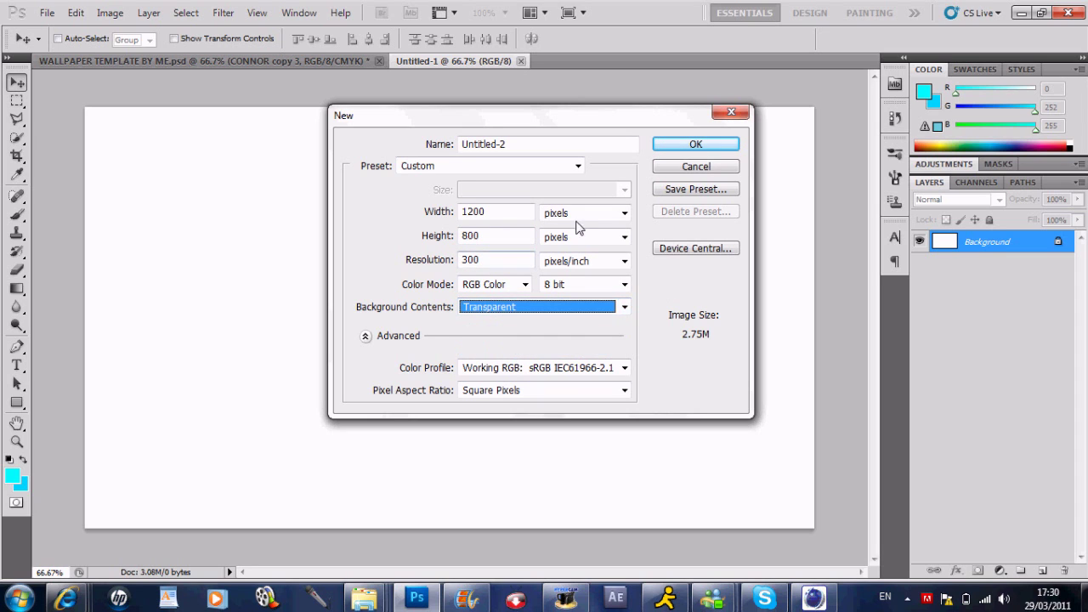
{"action": "left_click", "coordinate": [692, 146]}
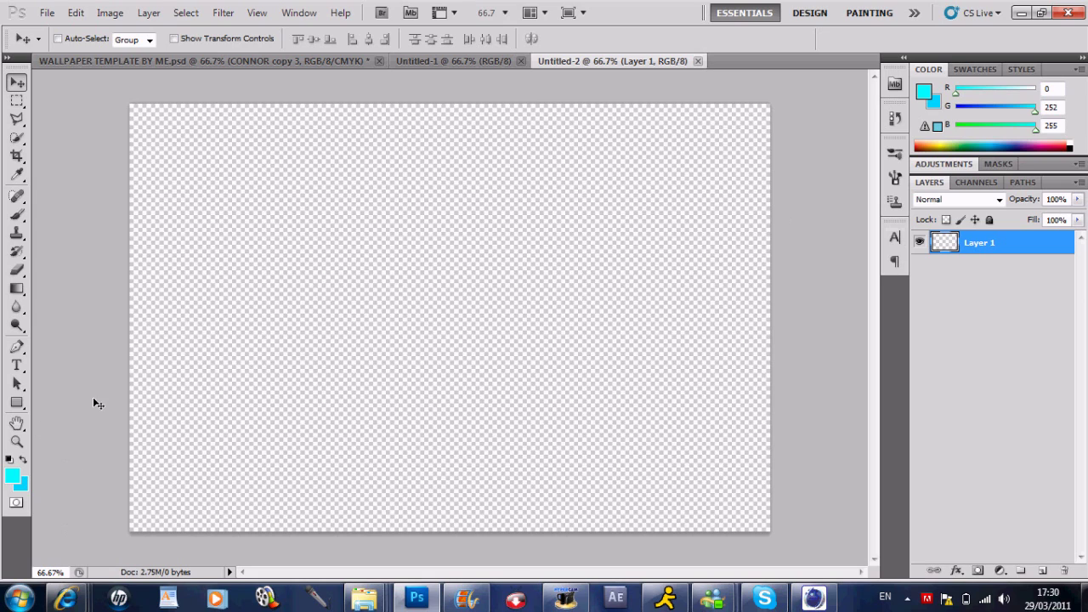
Reset the colours to default black and white and fill the whole layer with black using the Paint Bucket
{"action": "left_click", "coordinate": [8, 460]}
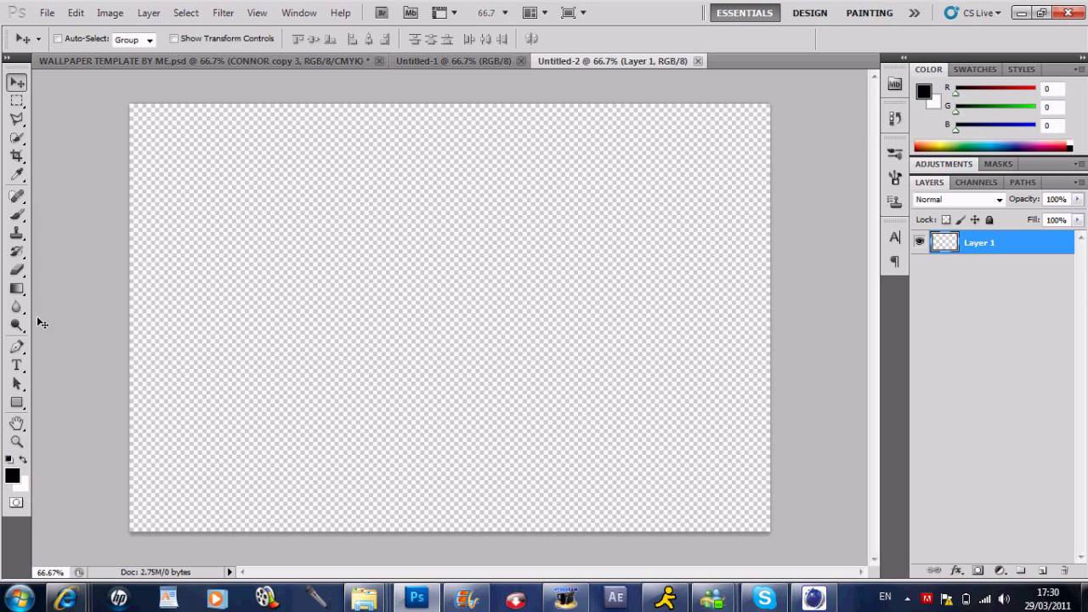
{"action": "left_click_drag", "start_coordinate": [17, 289], "coordinate": [49, 306]}
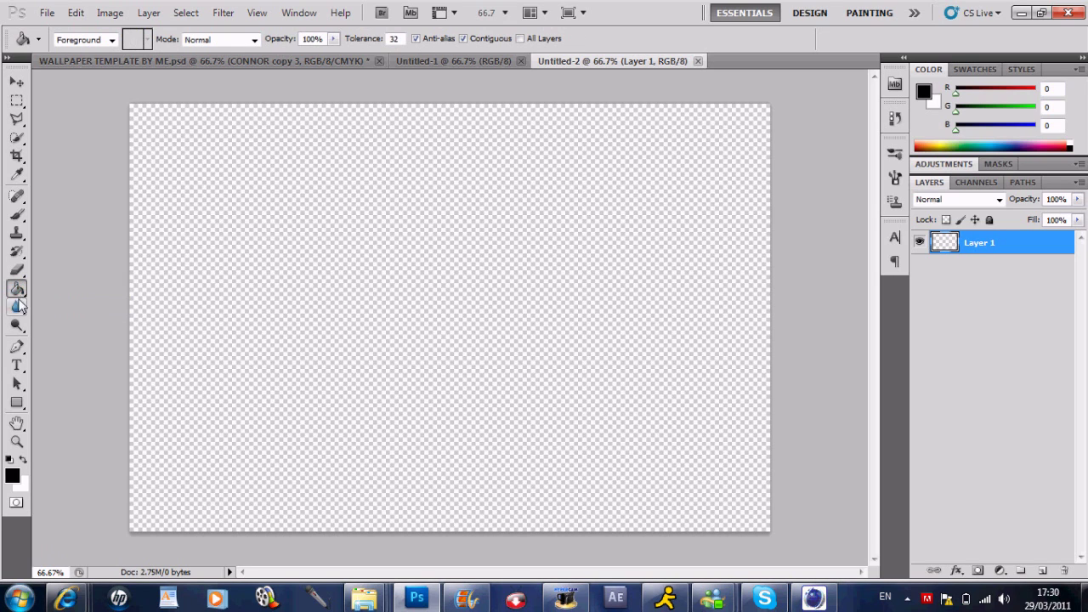
{"action": "left_click", "coordinate": [400, 270]}
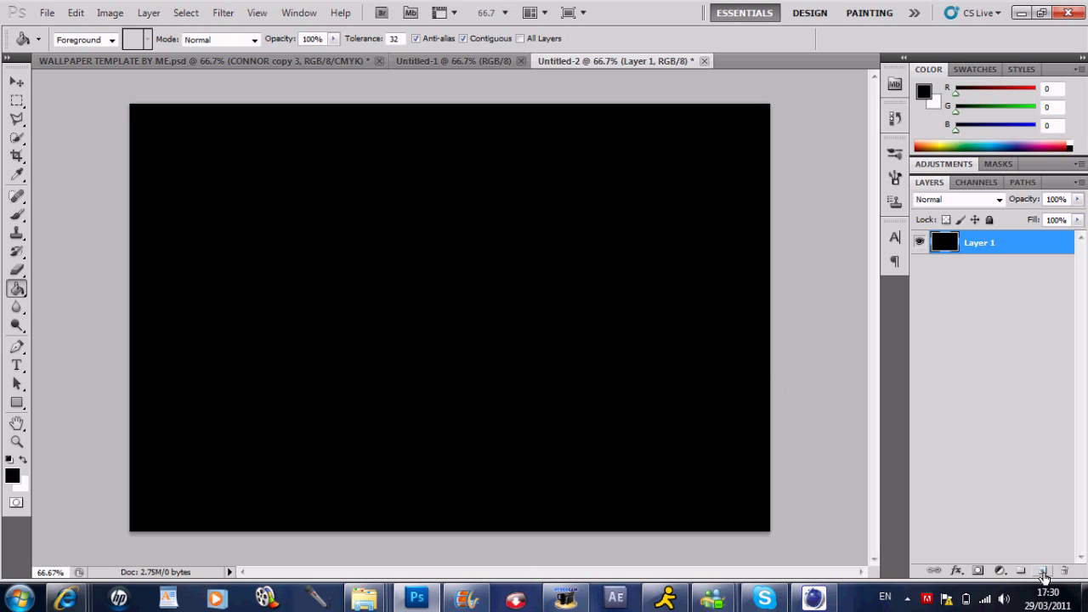
Add a new empty layer above the black-filled layer
{"action": "left_click", "coordinate": [1044, 572]}
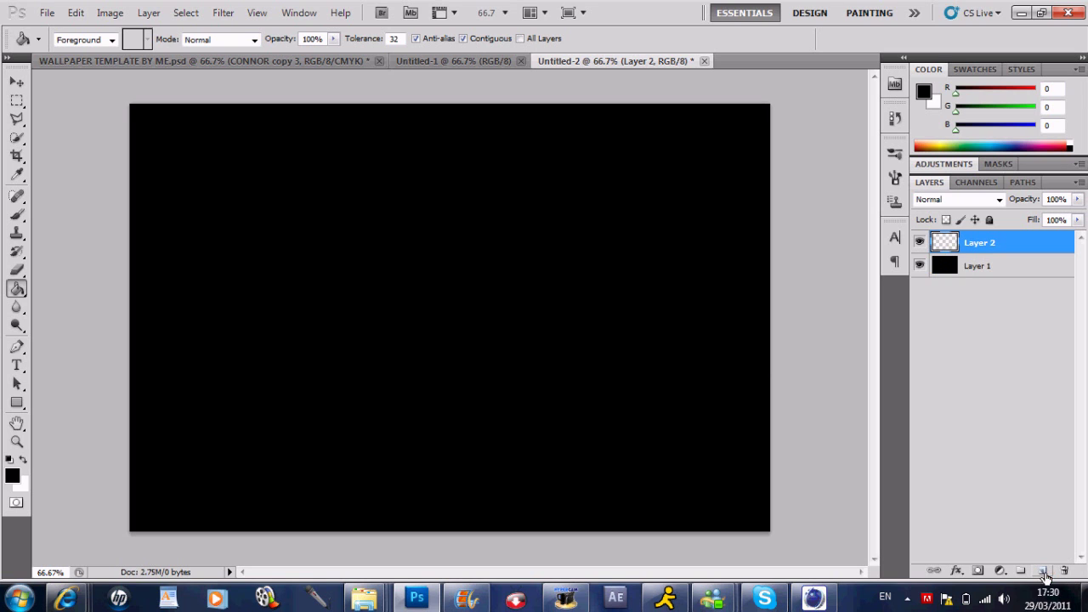
{"action": "right_click", "coordinate": [1000, 241]}
{"action": "left_click", "coordinate": [1023, 339]}
Choose the Type tool with the SF TransRobotics font in Bold style
{"action": "left_click", "coordinate": [17, 367]}
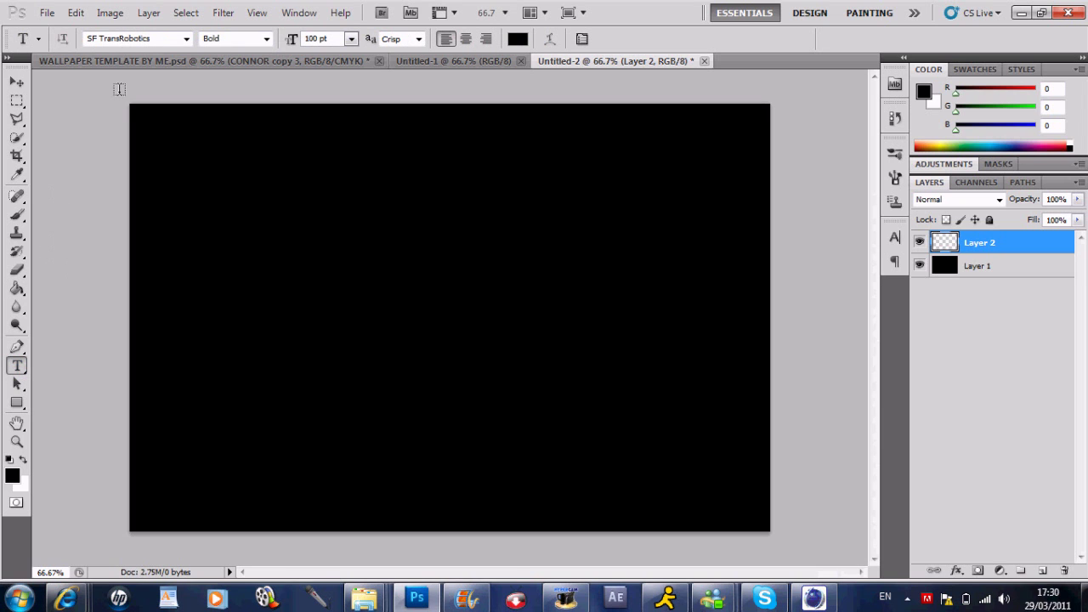
{"action": "left_click", "coordinate": [187, 38]}
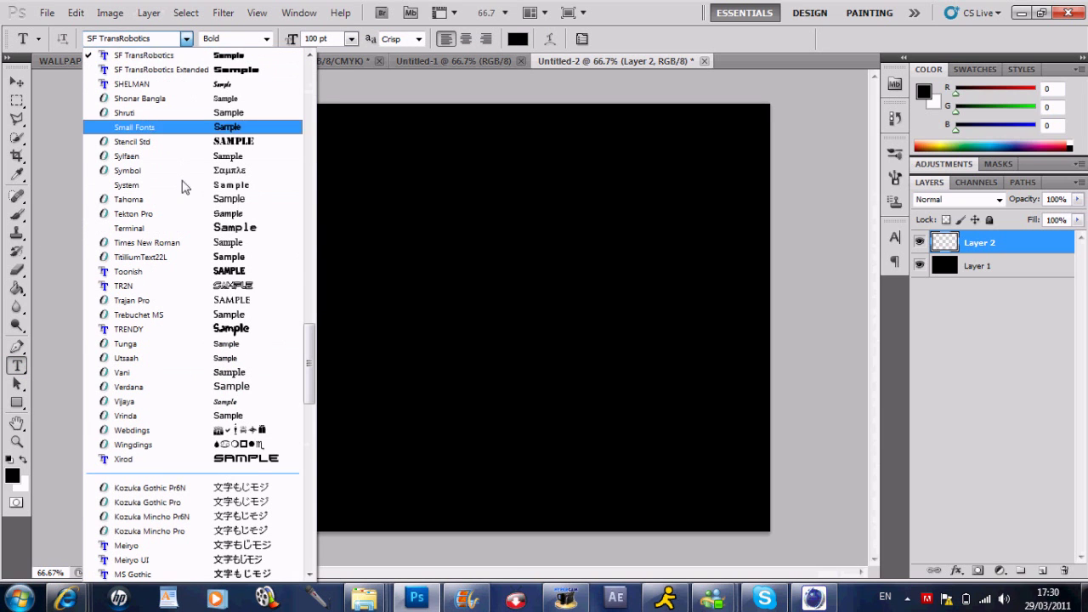
{"action": "left_click", "coordinate": [266, 38]}
{"action": "left_click", "coordinate": [266, 38]}
{"action": "left_click", "coordinate": [247, 80]}
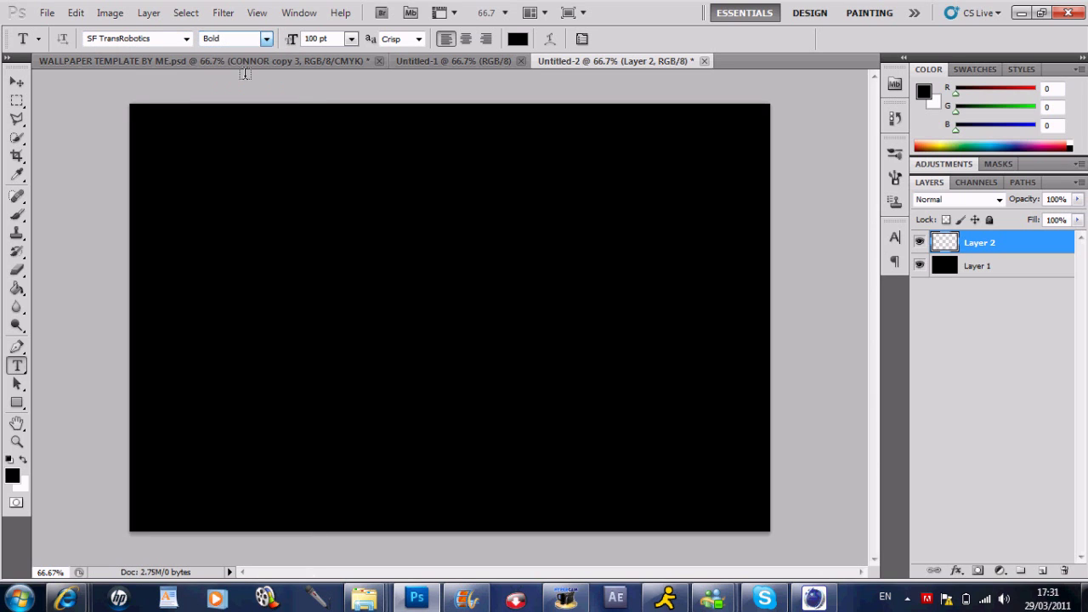
{"action": "left_click", "coordinate": [354, 39]}
{"action": "left_click", "coordinate": [355, 40]}
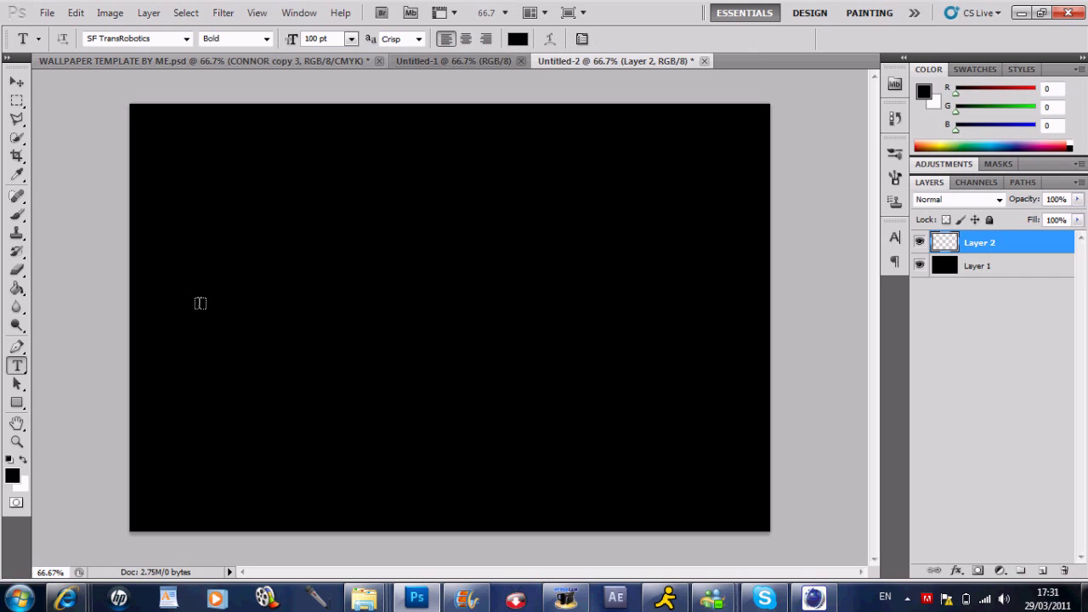
Start a text on the canvas at 60 pt, enter the first name in capitals and select all of it
{"action": "left_click", "coordinate": [200, 303]}
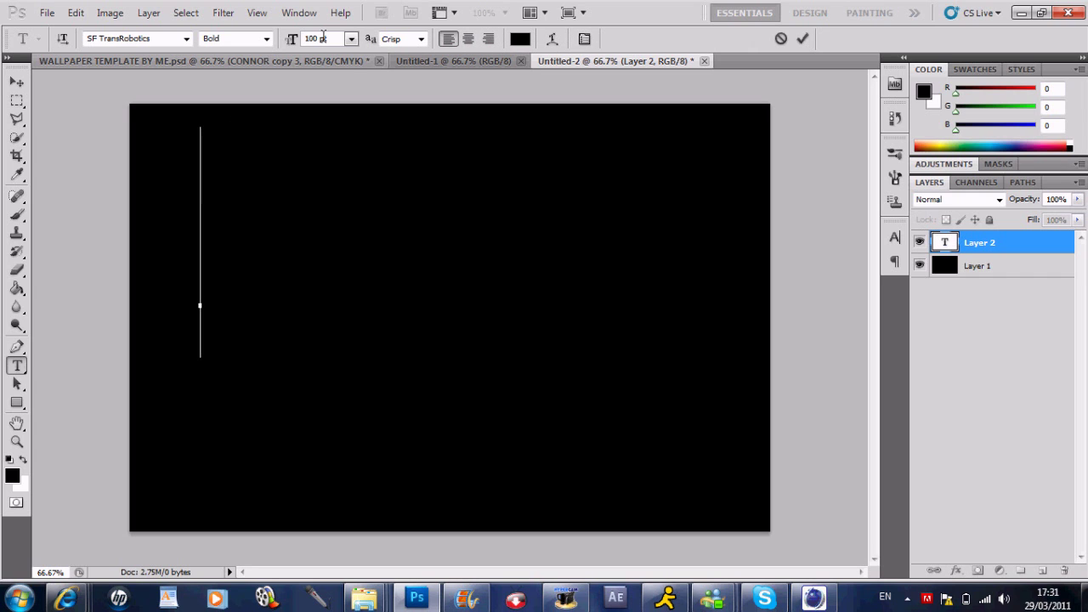
{"action": "left_click", "coordinate": [350, 39]}
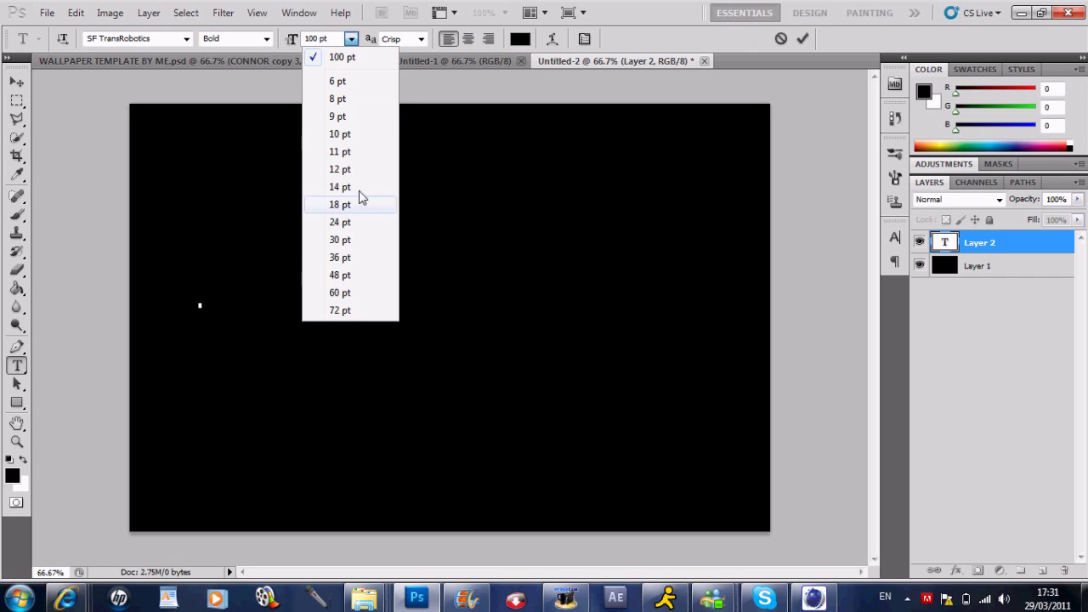
{"action": "left_click", "coordinate": [354, 296]}
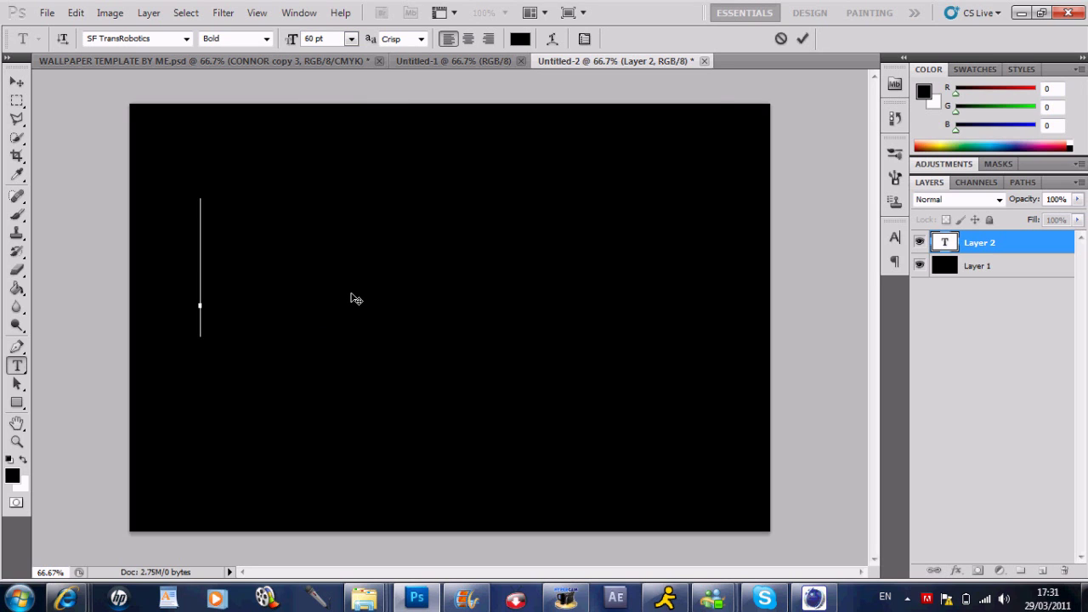
{"action": "type", "text": "CONNOR"}
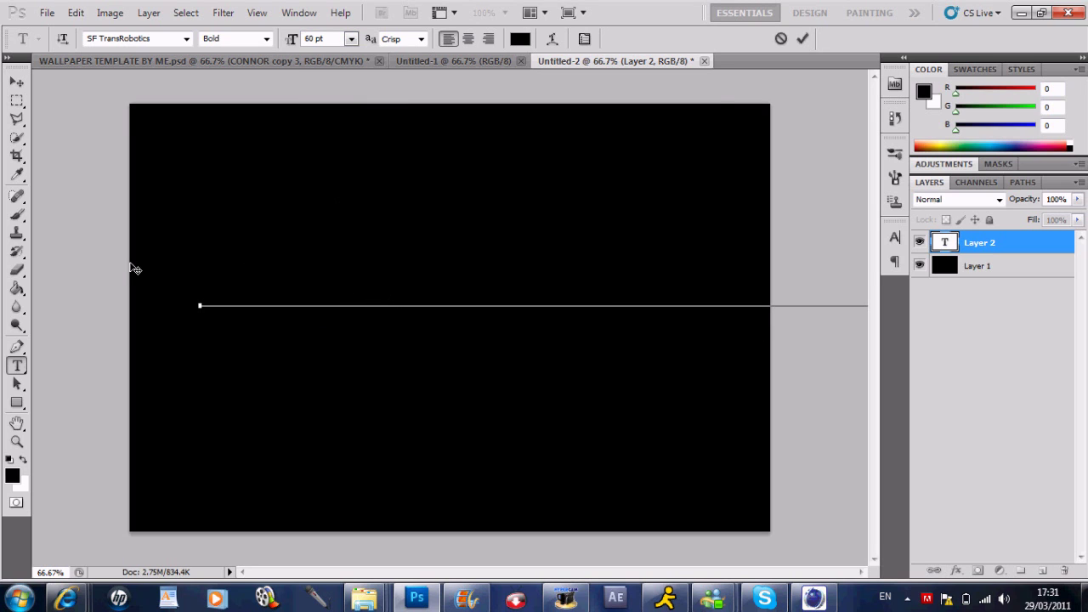
{"action": "key", "text": "ctrl+a"}
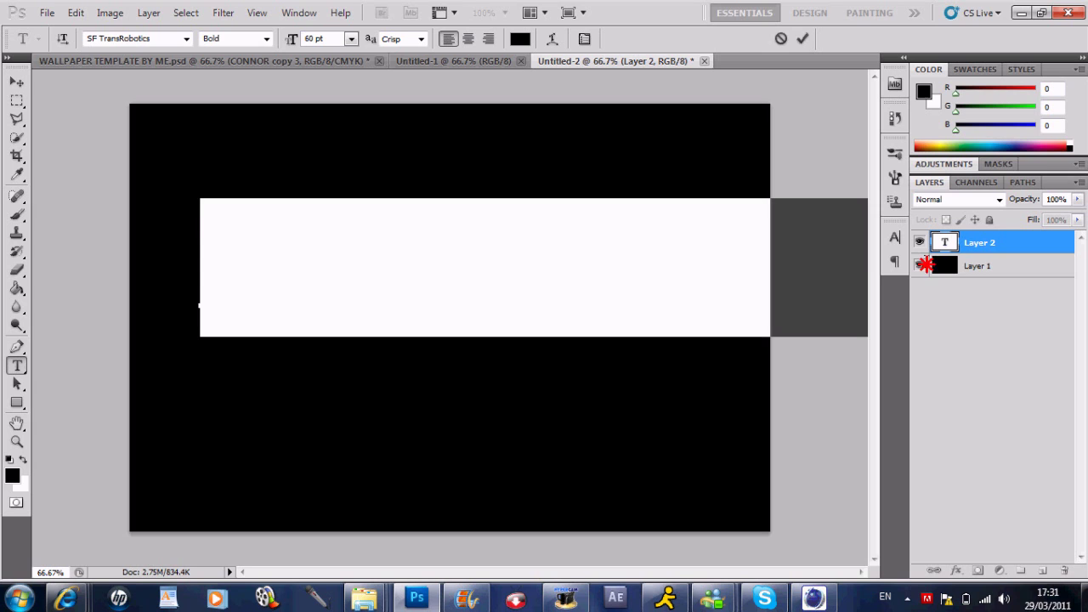
Try a different font size on the selected name, then set it back to 60 pt
{"action": "left_click", "coordinate": [351, 39]}
{"action": "left_click", "coordinate": [349, 239]}
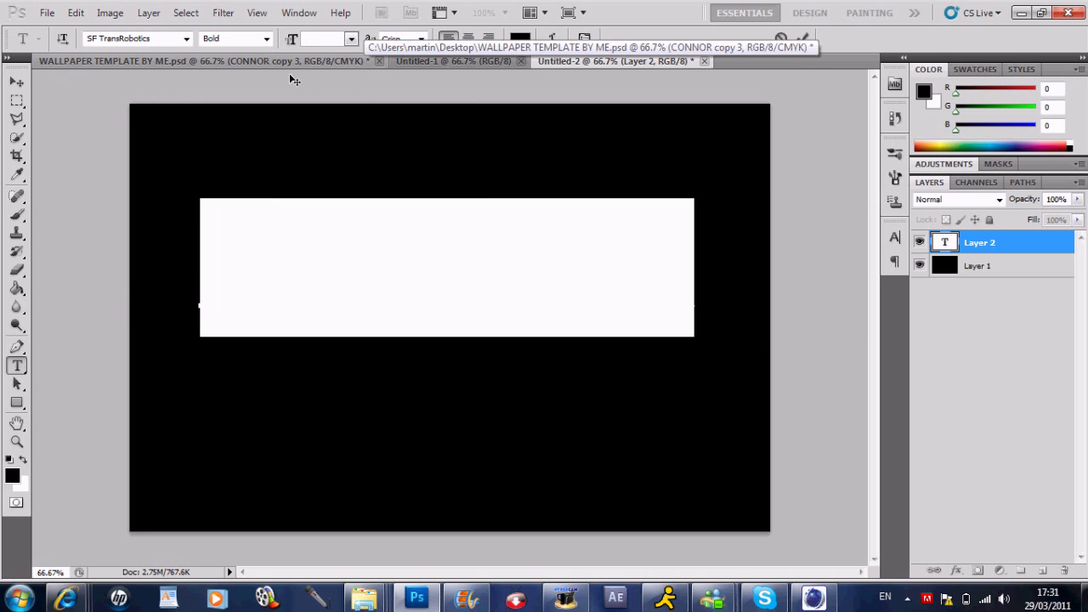
{"action": "left_click", "coordinate": [350, 39]}
{"action": "left_click", "coordinate": [340, 292]}
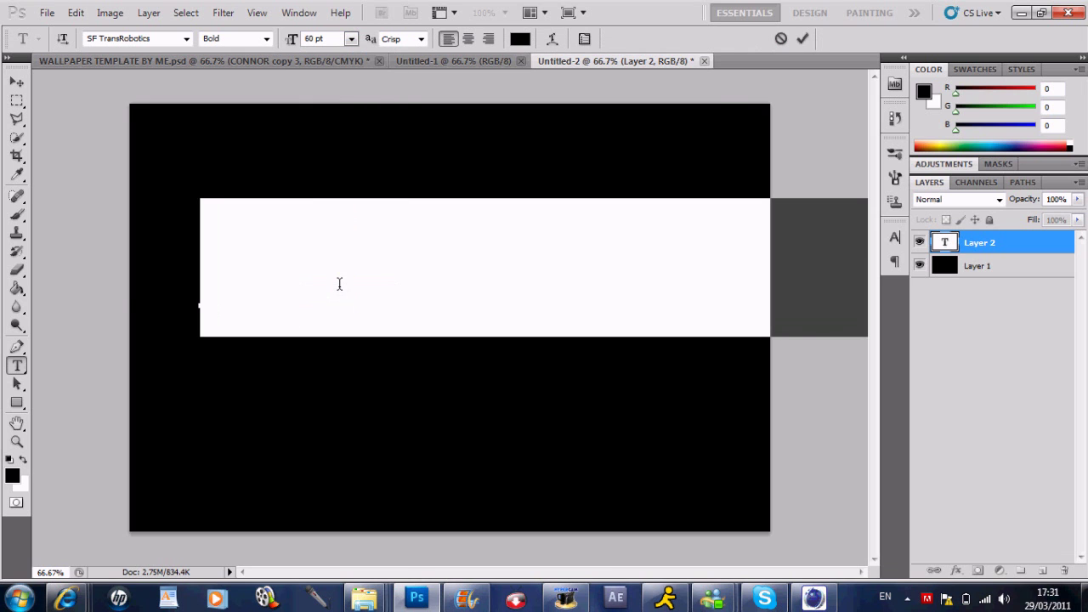
Change the colour of the selected name text to white
{"action": "left_click", "coordinate": [527, 39]}
{"action": "left_click_drag", "start_coordinate": [658, 248], "coordinate": [435, 196]}
{"action": "left_click", "coordinate": [889, 192]}
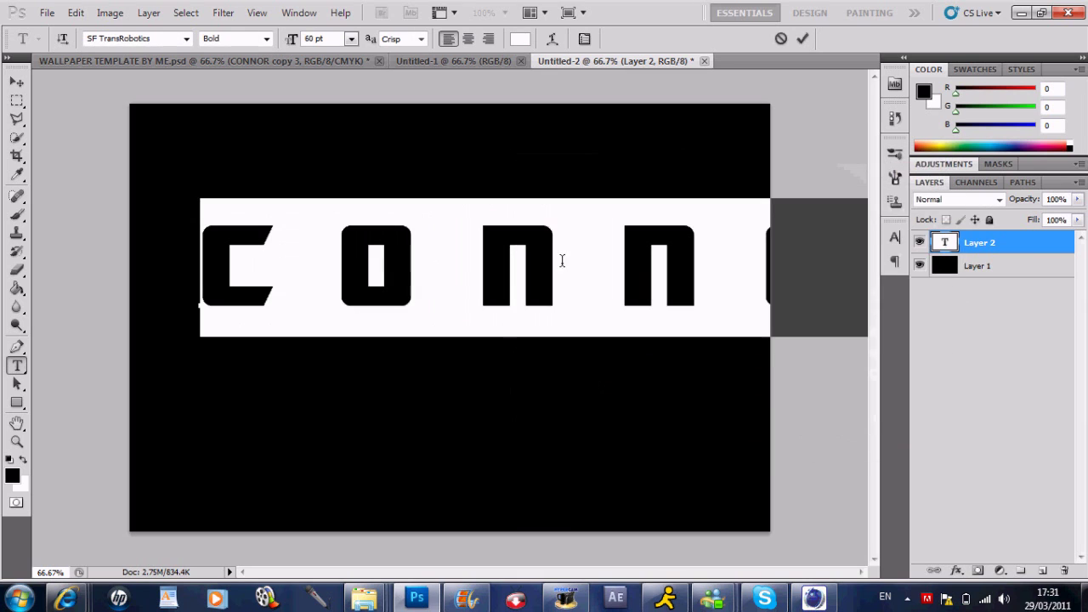
Set the name's tracking to 80 in the character settings, close them and commit the text
{"action": "left_click", "coordinate": [894, 239]}
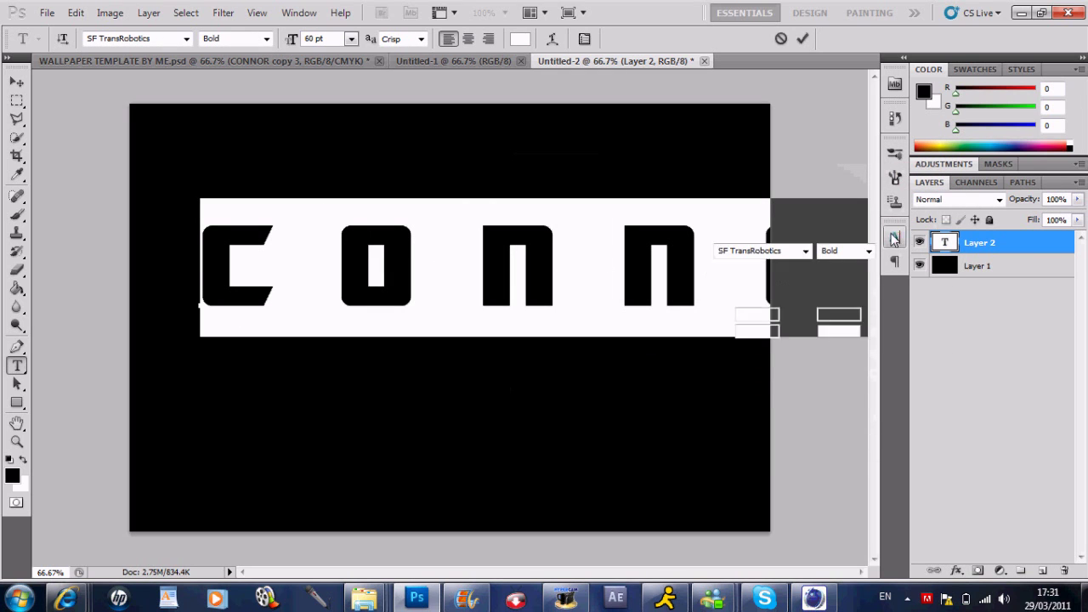
{"action": "left_click", "coordinate": [894, 241]}
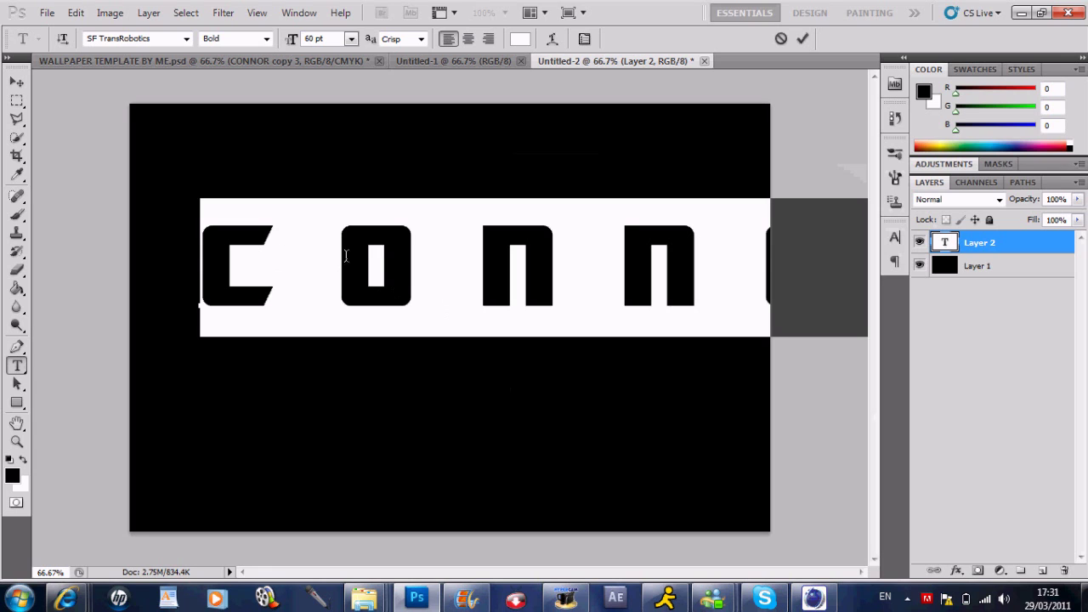
{"action": "left_click", "coordinate": [896, 238]}
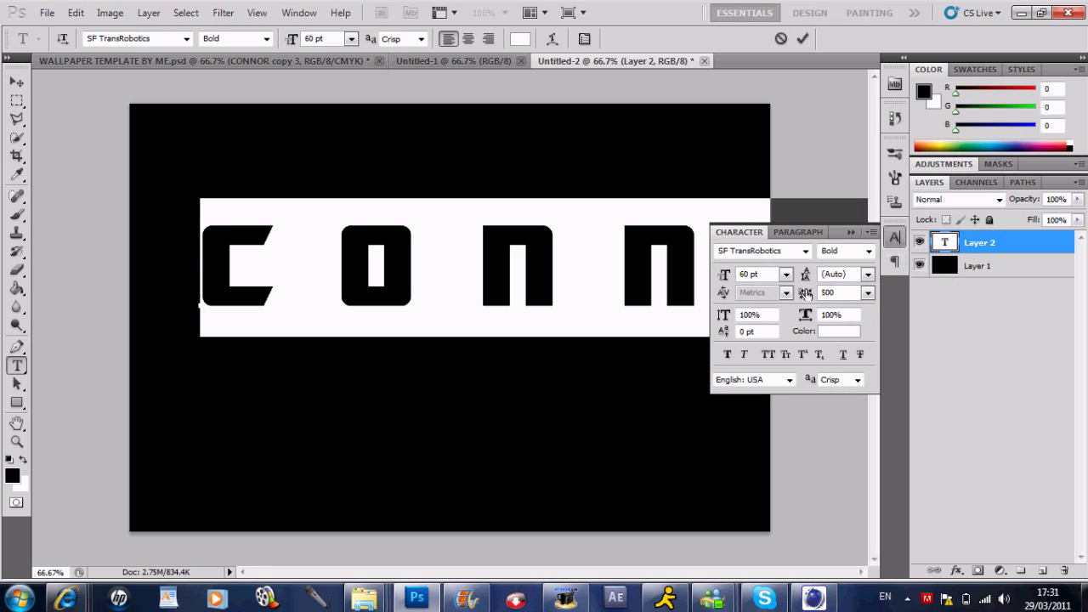
{"action": "left_click_drag", "start_coordinate": [804, 294], "coordinate": [783, 297]}
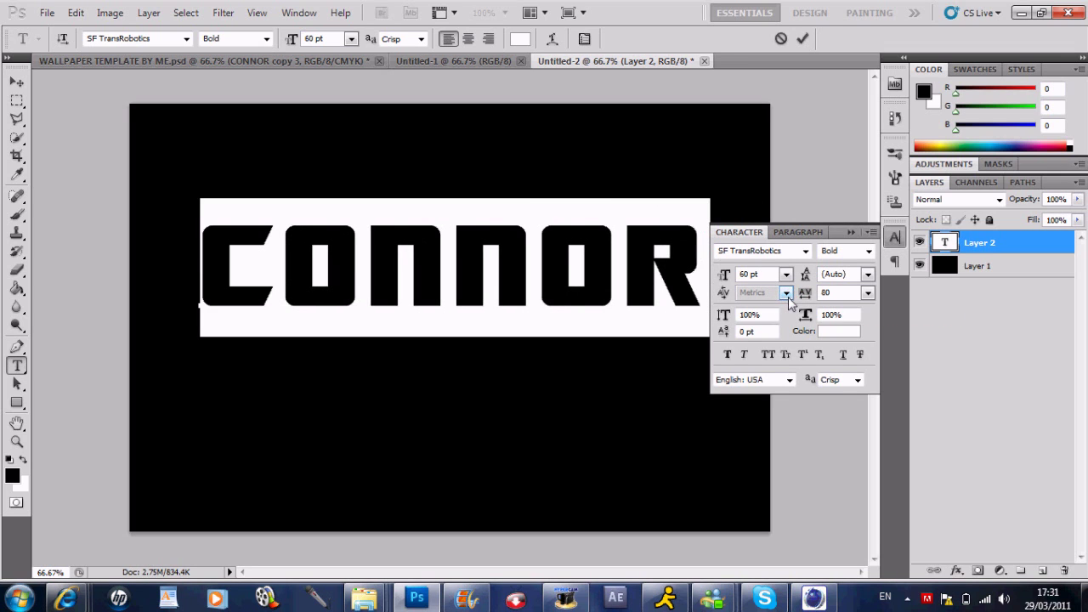
{"action": "left_click", "coordinate": [868, 293]}
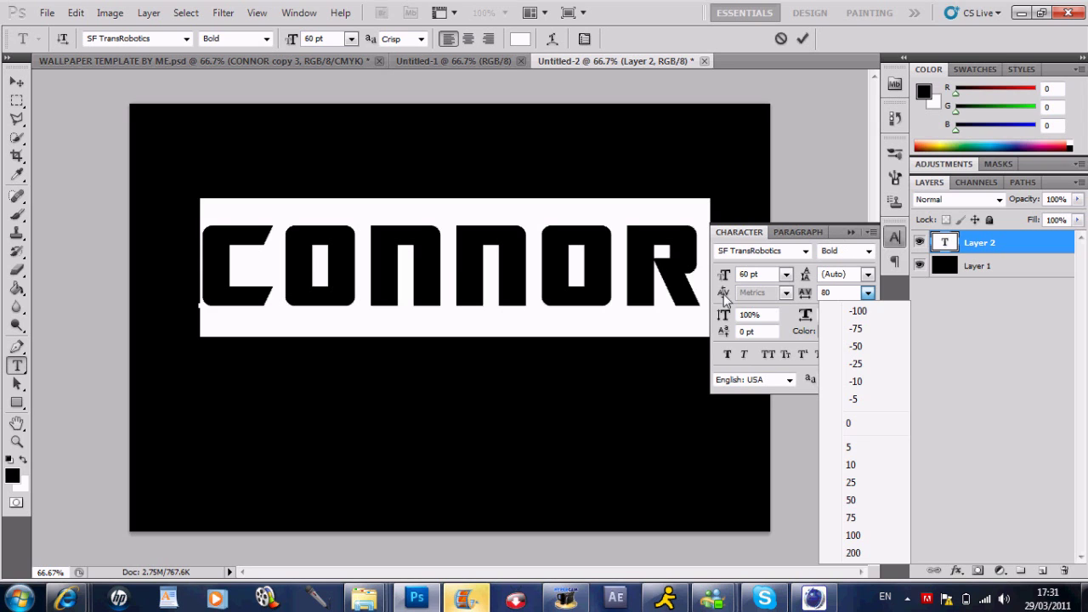
{"action": "left_click", "coordinate": [695, 276]}
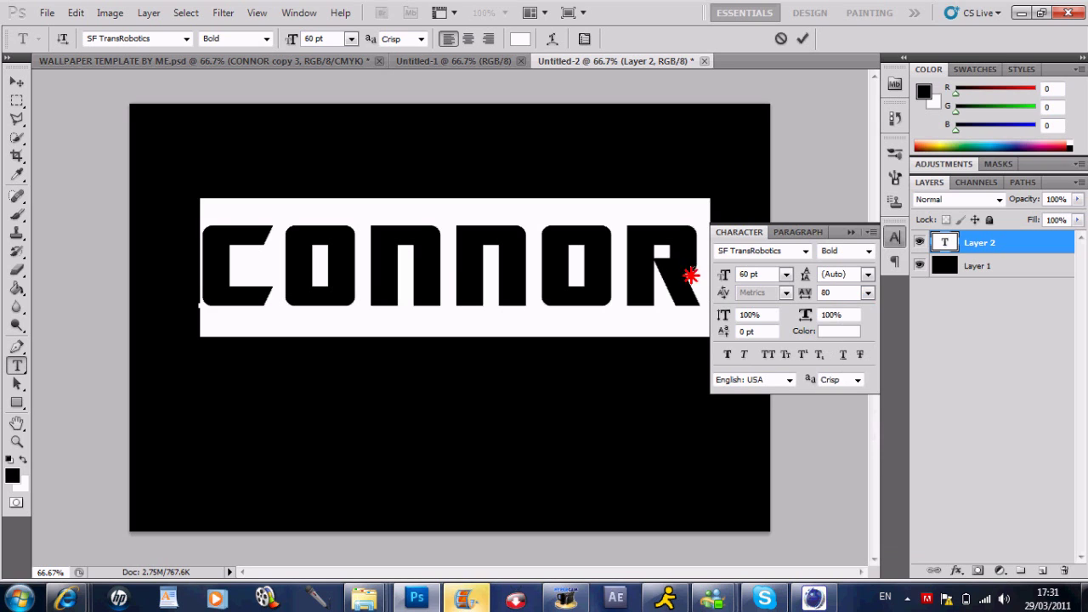
{"action": "left_click", "coordinate": [696, 276]}
{"action": "left_click", "coordinate": [851, 233]}
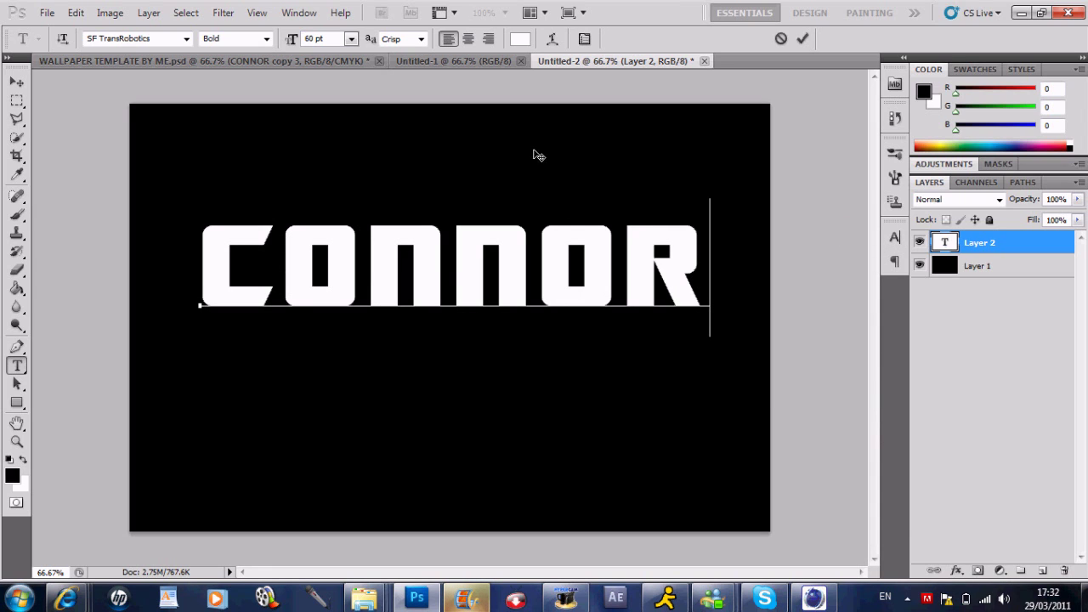
{"action": "left_click", "coordinate": [17, 82]}
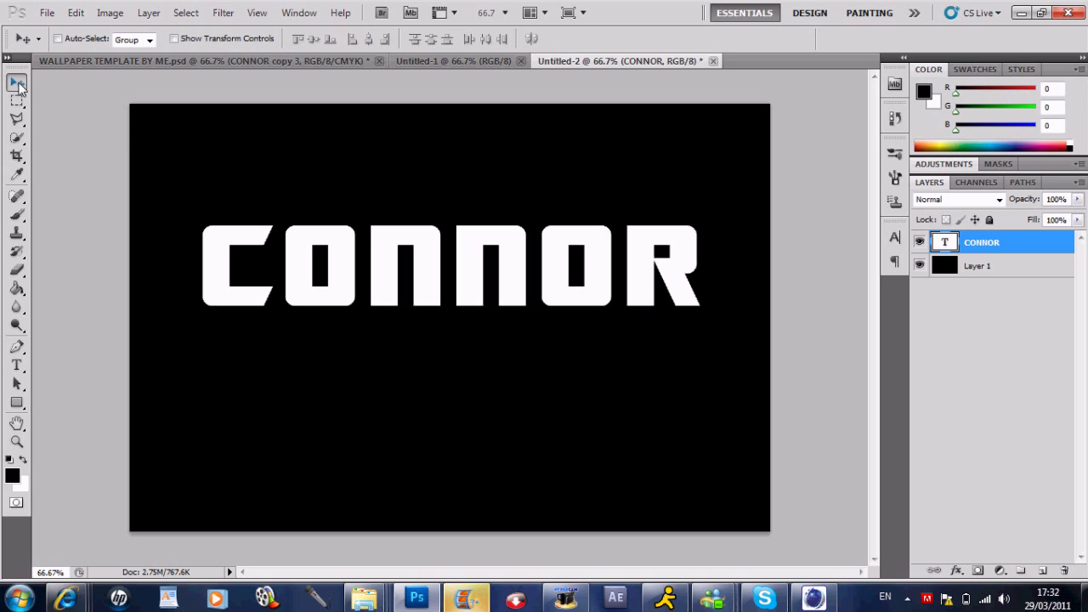
Move the name text straight up to near the upper edge of the canvas
{"action": "left_click_drag", "start_coordinate": [321, 251], "coordinate": [318, 178]}
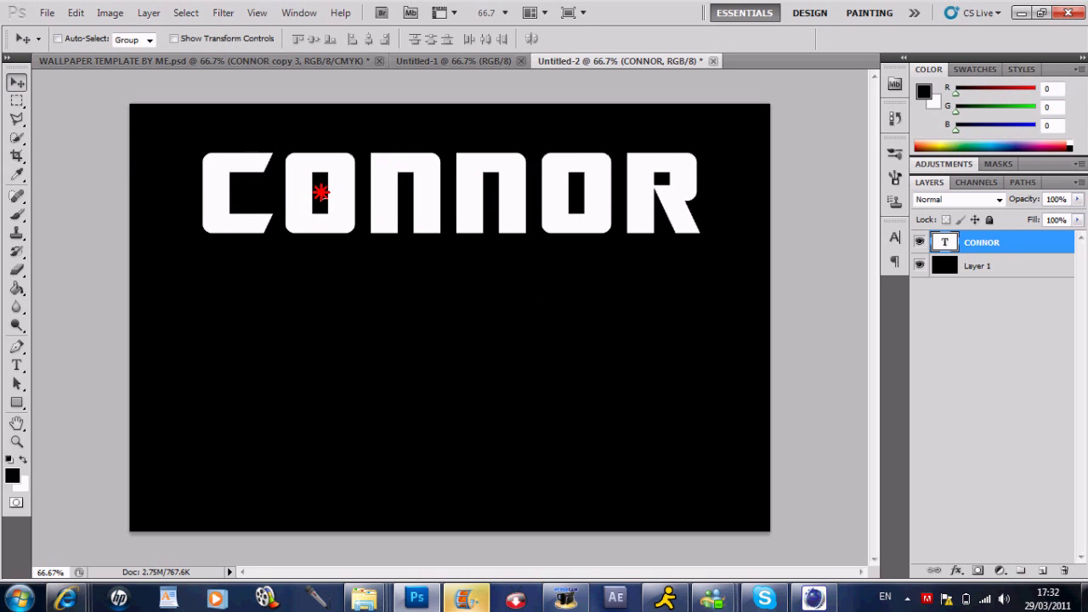
{"action": "double_click", "coordinate": [1041, 243]}
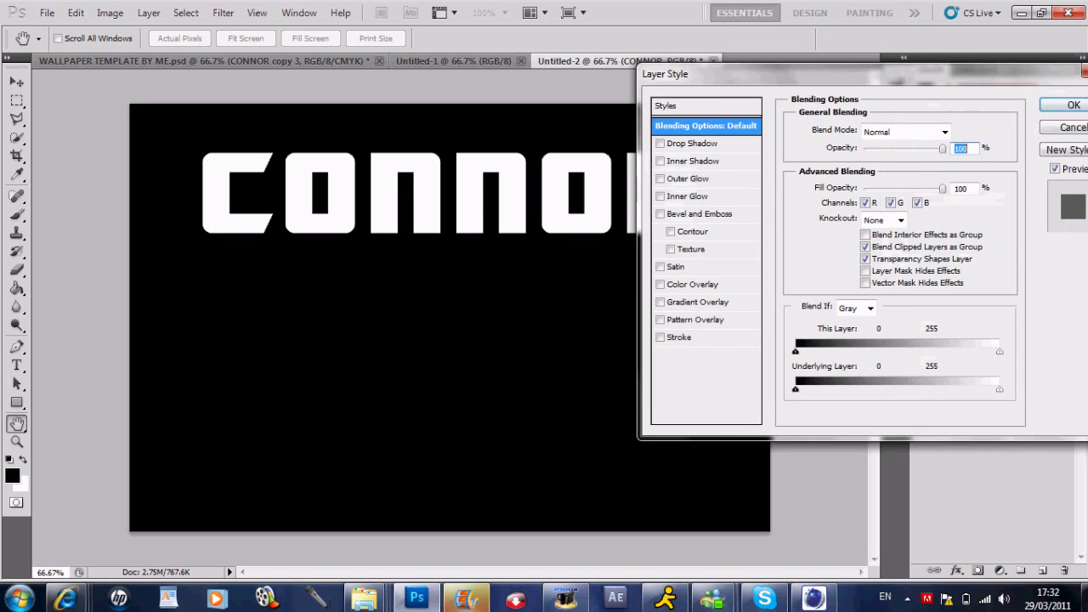
{"action": "left_click", "coordinate": [1052, 104]}
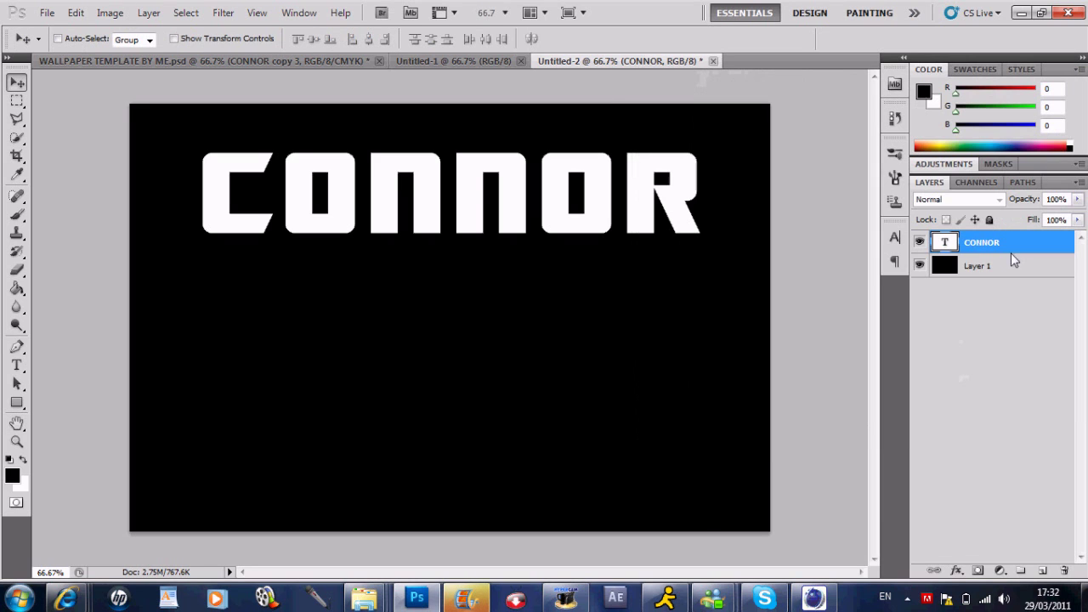
Enable the Bevel and Emboss effect with Contour in the name layer's style, leaving Drop Shadow off
{"action": "double_click", "coordinate": [1057, 249]}
{"action": "left_click", "coordinate": [661, 144]}
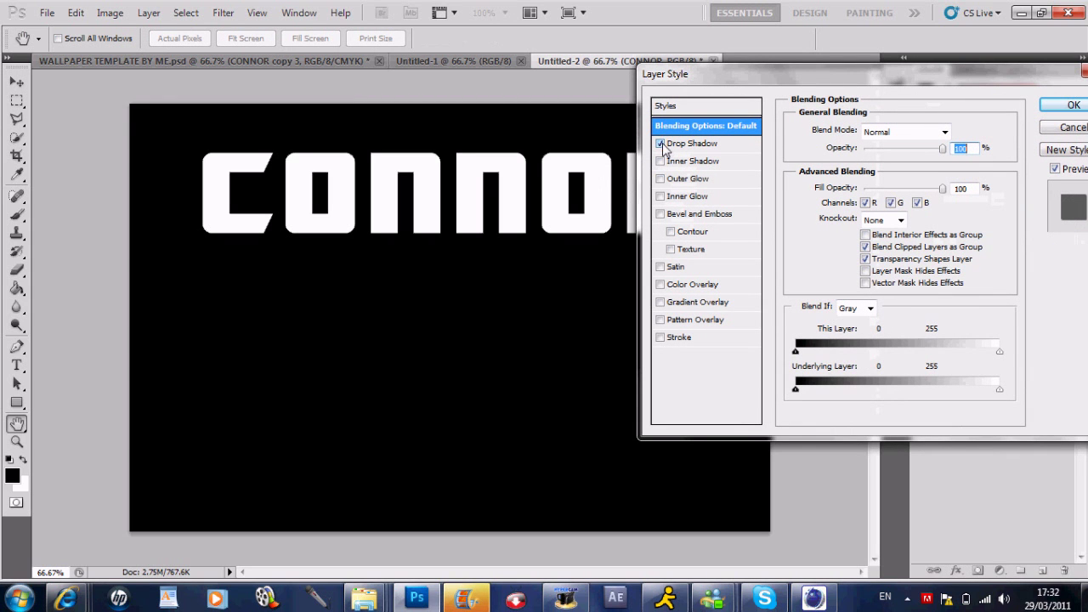
{"action": "left_click", "coordinate": [660, 144]}
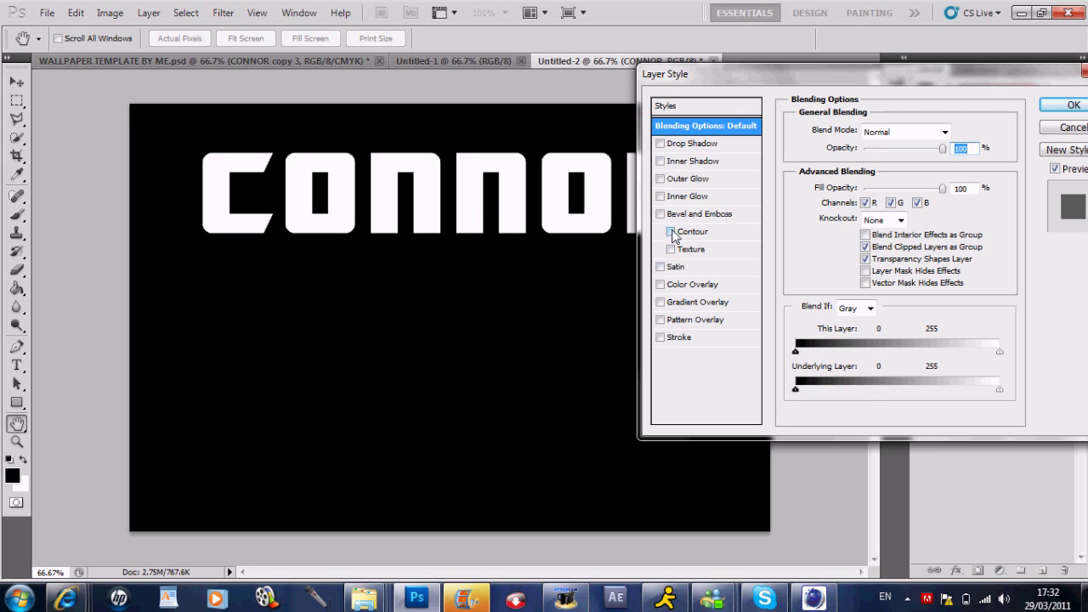
{"action": "left_click", "coordinate": [661, 214]}
{"action": "left_click", "coordinate": [660, 214]}
{"action": "left_click", "coordinate": [661, 214]}
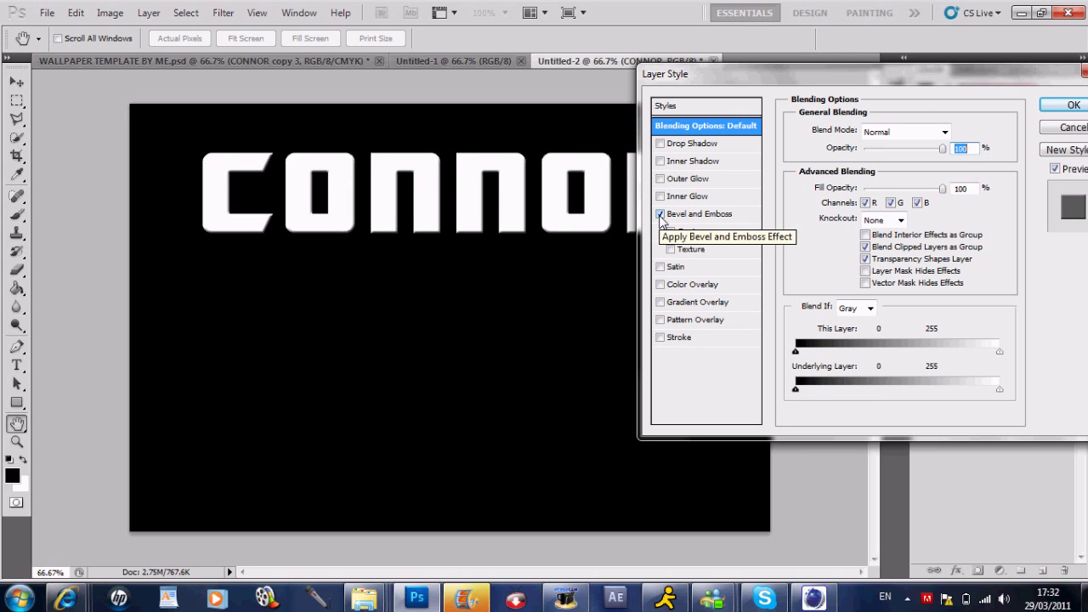
{"action": "left_click", "coordinate": [671, 232]}
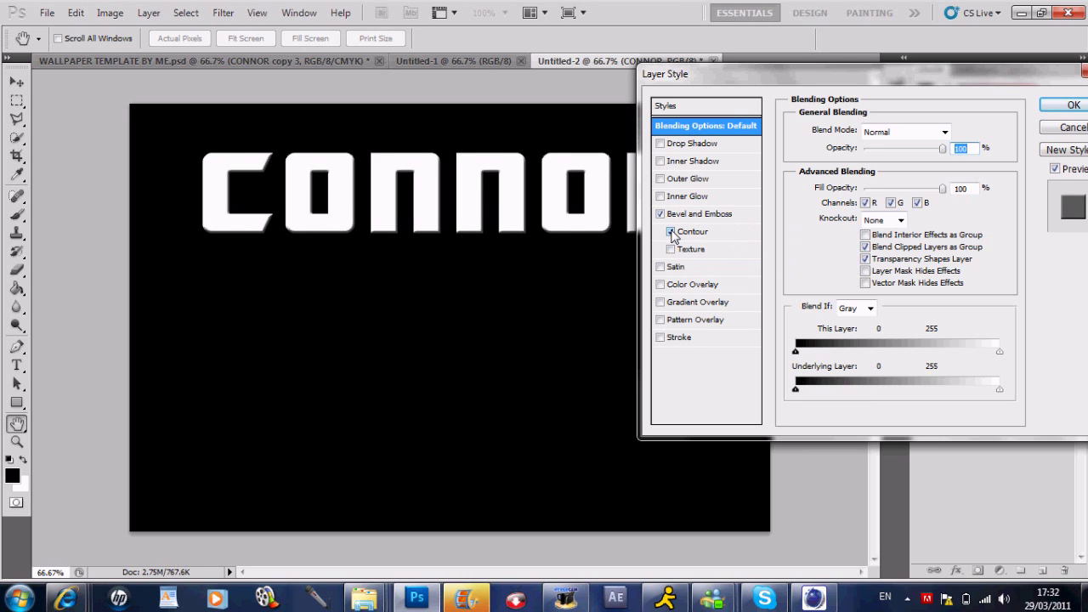
Add a stroke in purple #ba00ff around the name and apply the layer style
{"action": "left_click", "coordinate": [664, 339]}
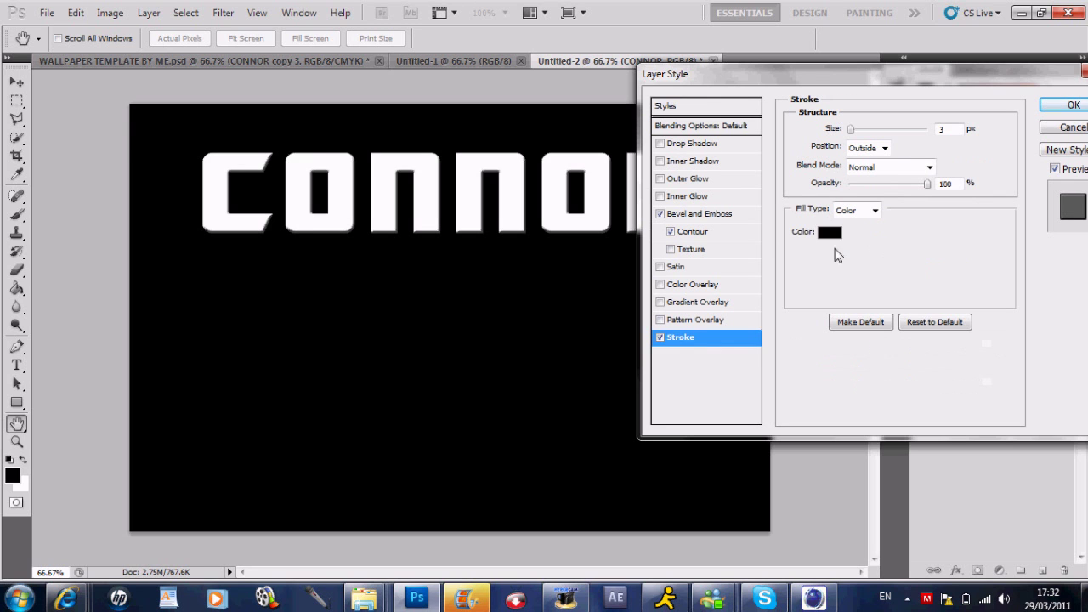
{"action": "left_click", "coordinate": [830, 232]}
{"action": "left_click", "coordinate": [942, 153]}
{"action": "left_click", "coordinate": [839, 238]}
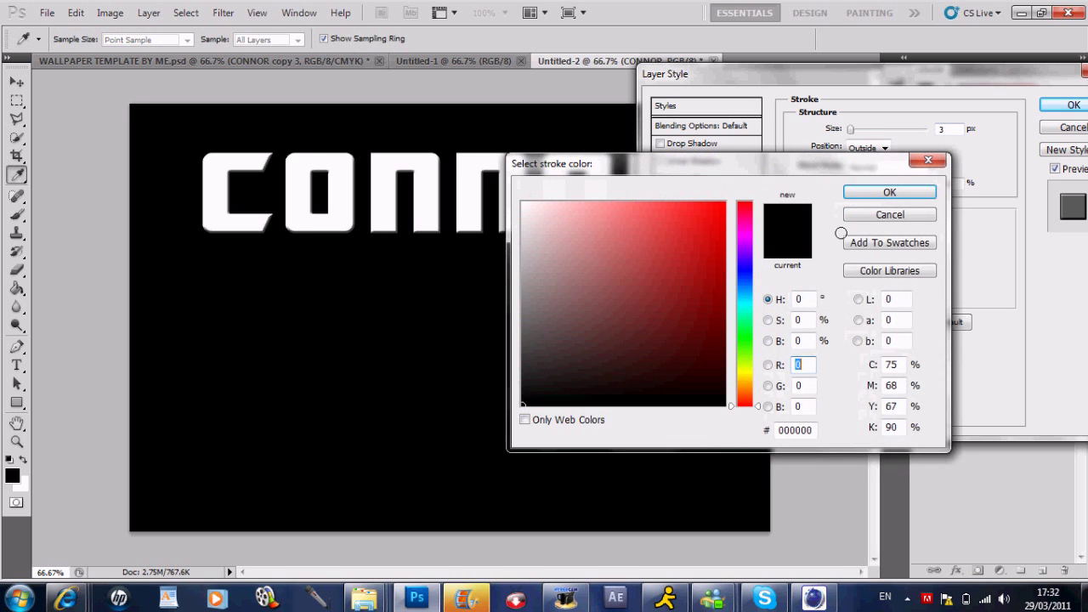
{"action": "mouse_move", "coordinate": [672, 273]}
{"action": "left_mouse_down"}
{"action": "mouse_move", "coordinate": [476, 177]}
{"action": "mouse_move", "coordinate": [705, 226]}
{"action": "mouse_move", "coordinate": [757, 193]}
{"action": "left_mouse_up"}
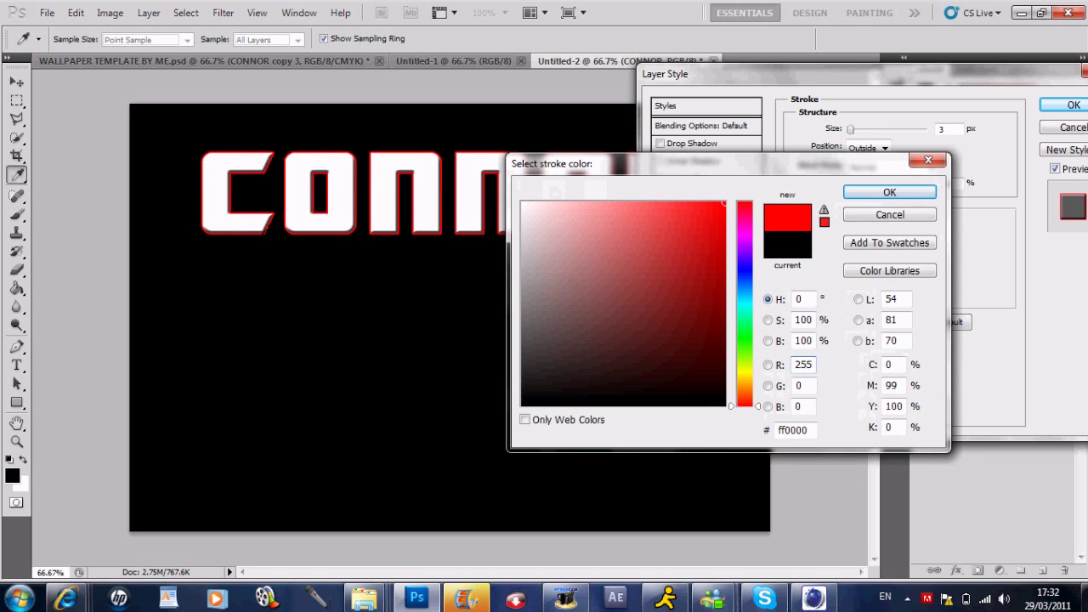
{"action": "left_click", "coordinate": [745, 247]}
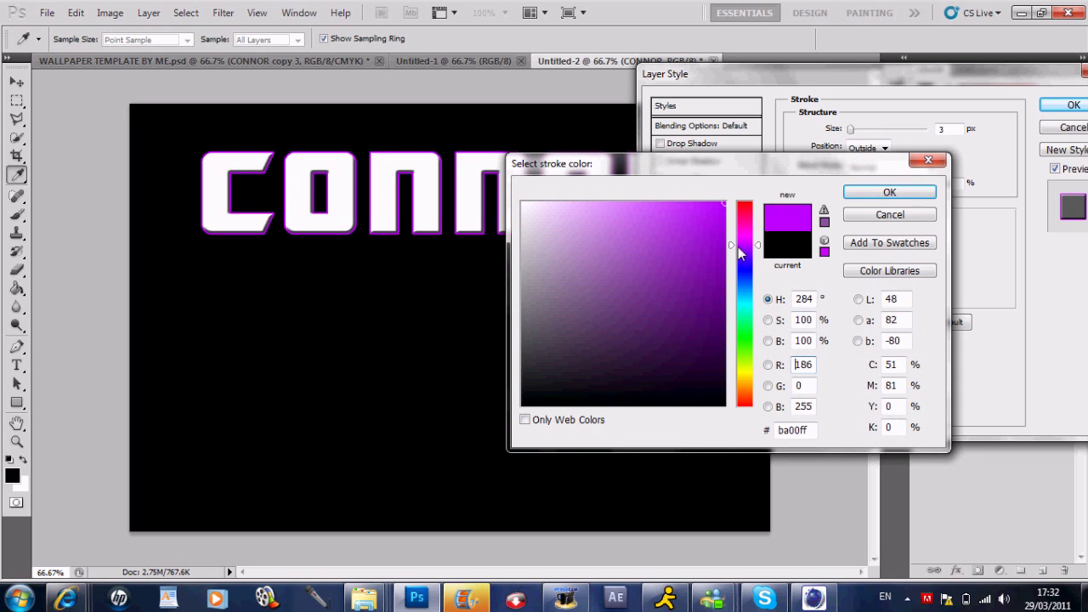
{"action": "left_click", "coordinate": [868, 193]}
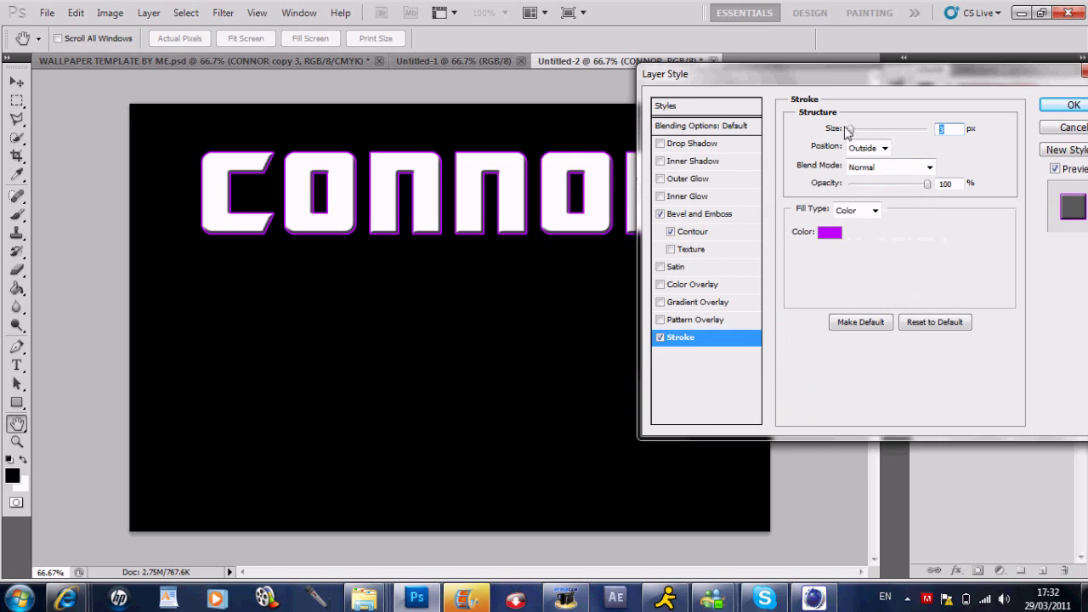
{"action": "mouse_move", "coordinate": [852, 129]}
{"action": "left_mouse_down"}
{"action": "mouse_move", "coordinate": [891, 129]}
{"action": "mouse_move", "coordinate": [851, 130]}
{"action": "left_mouse_up"}
{"action": "left_click", "coordinate": [1055, 106]}
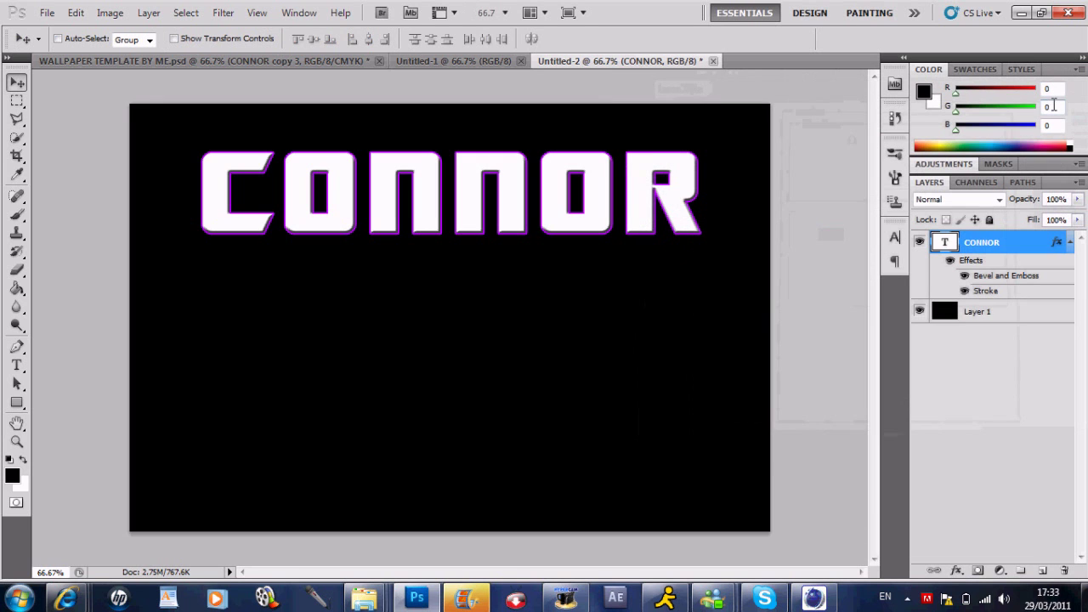
Enable Pattern Overlay in the name layer's style, uncover the artwork and bring up the available patterns
{"action": "double_click", "coordinate": [1025, 244]}
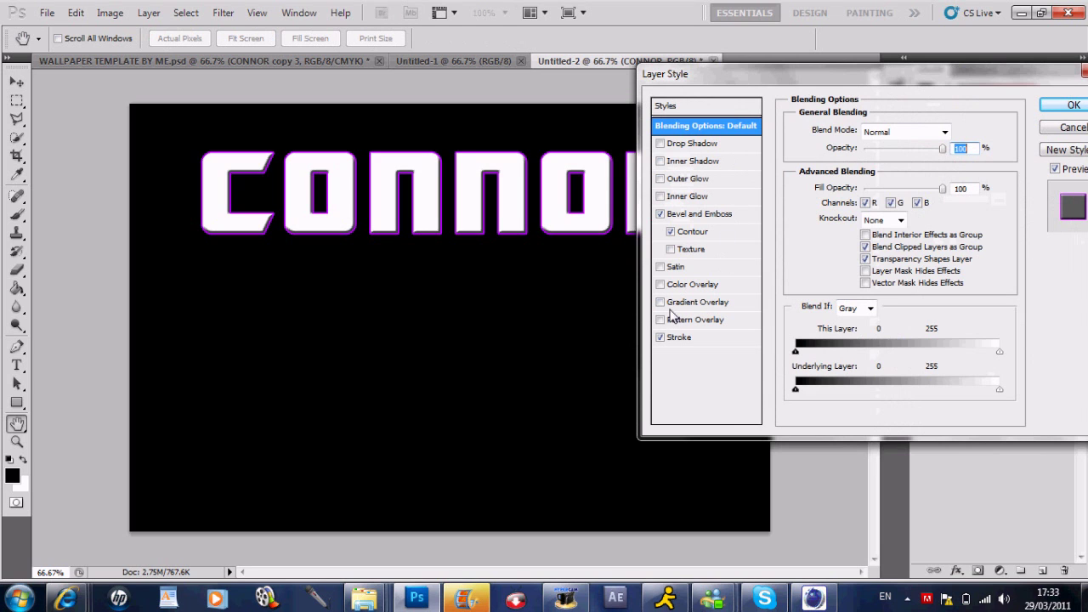
{"action": "left_click", "coordinate": [661, 319]}
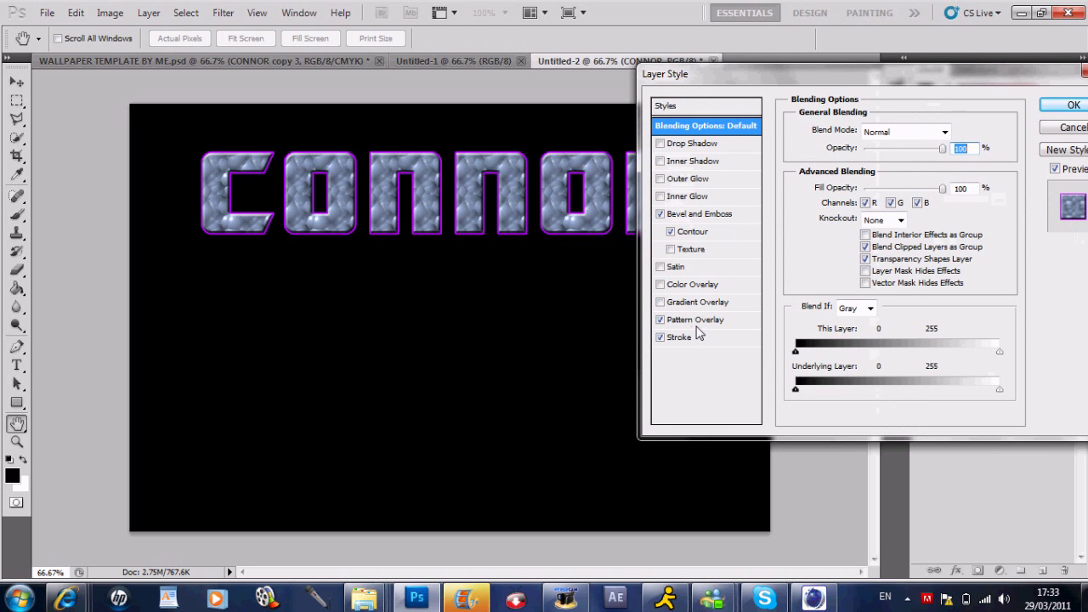
{"action": "left_click", "coordinate": [695, 320]}
{"action": "left_click_drag", "start_coordinate": [818, 71], "coordinate": [682, 253]}
{"action": "left_click", "coordinate": [751, 376]}
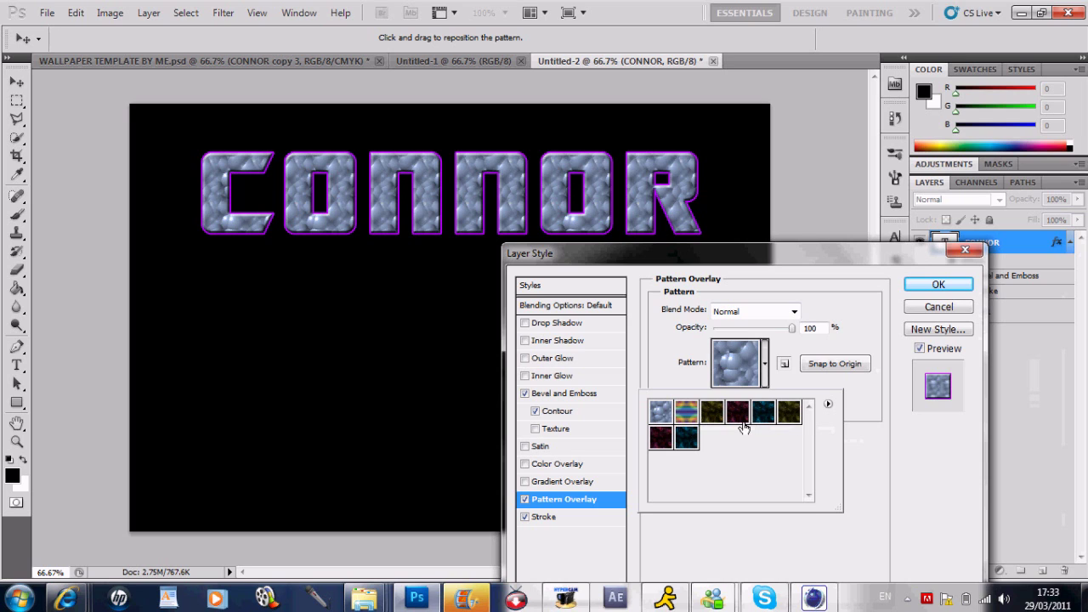
Try the multicoloured, bubble, dark red and dark blue patterns on the name
{"action": "left_click", "coordinate": [691, 415]}
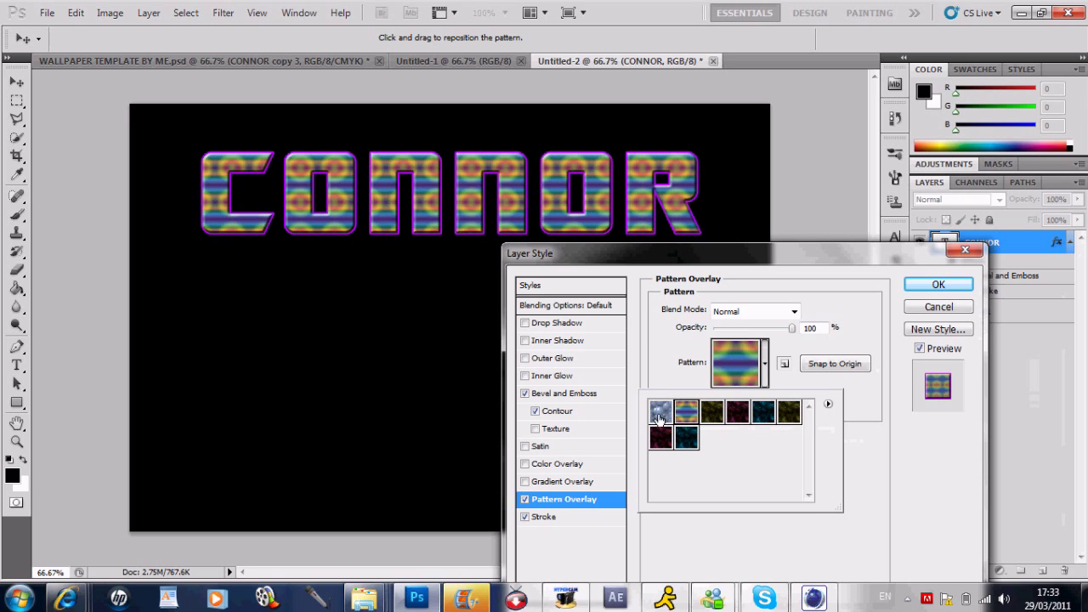
{"action": "left_click", "coordinate": [663, 417]}
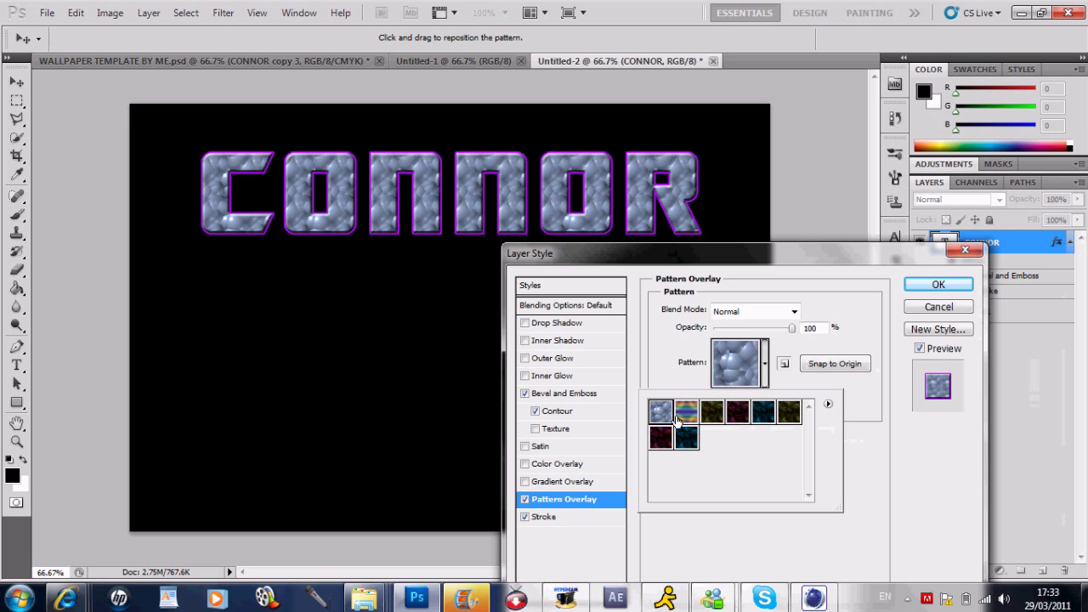
{"action": "left_click", "coordinate": [719, 415]}
{"action": "left_click", "coordinate": [736, 416]}
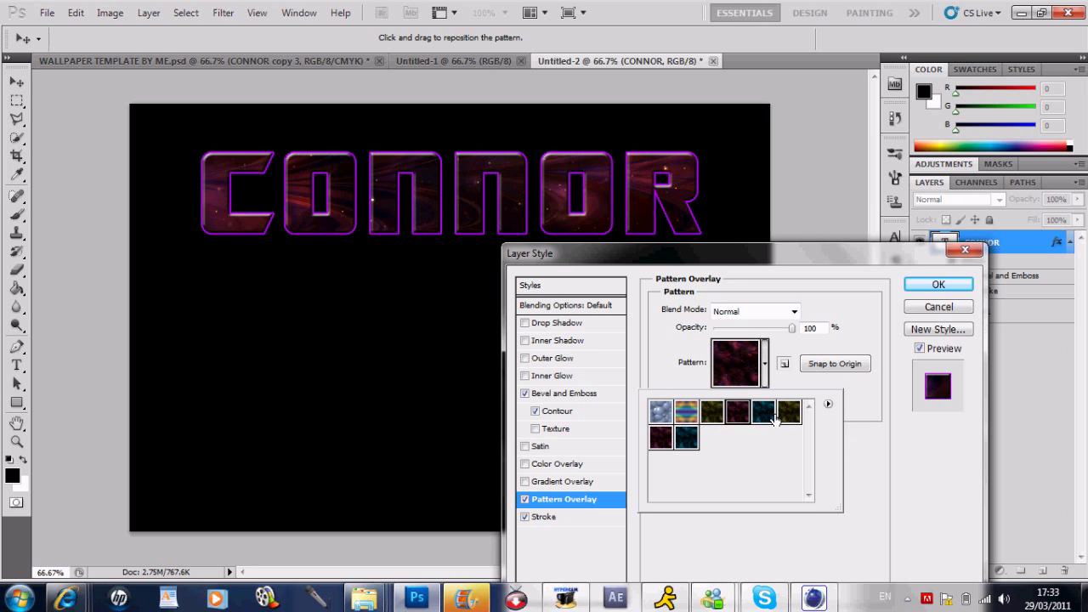
{"action": "left_click", "coordinate": [765, 414]}
{"action": "left_click", "coordinate": [741, 414]}
{"action": "left_click", "coordinate": [693, 436]}
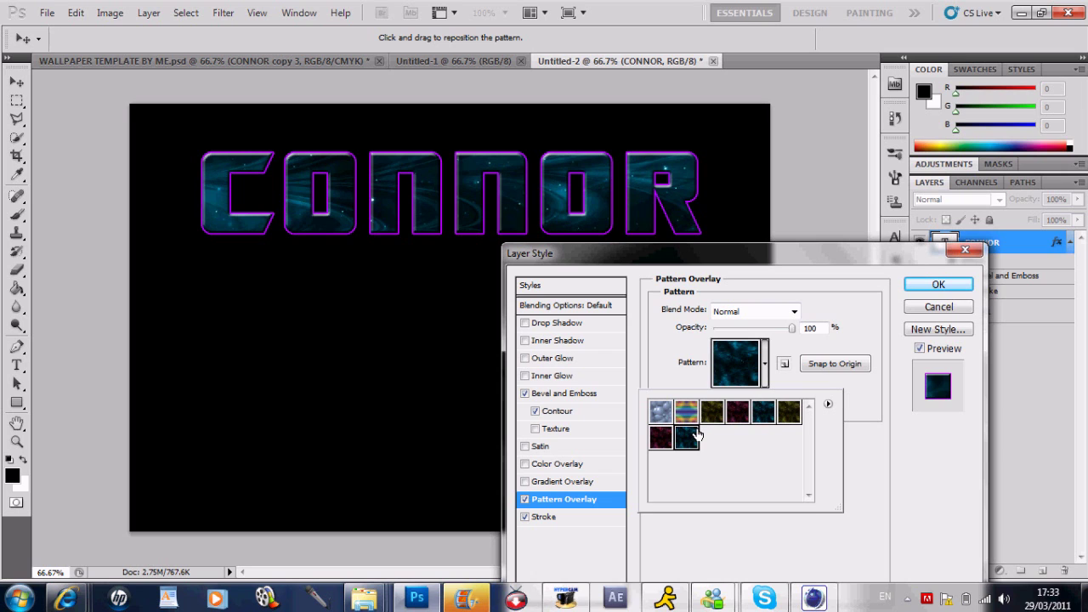
Choose the first dark olive space pattern for the name's overlay and apply the layer style
{"action": "left_click", "coordinate": [712, 414]}
{"action": "left_click", "coordinate": [911, 444]}
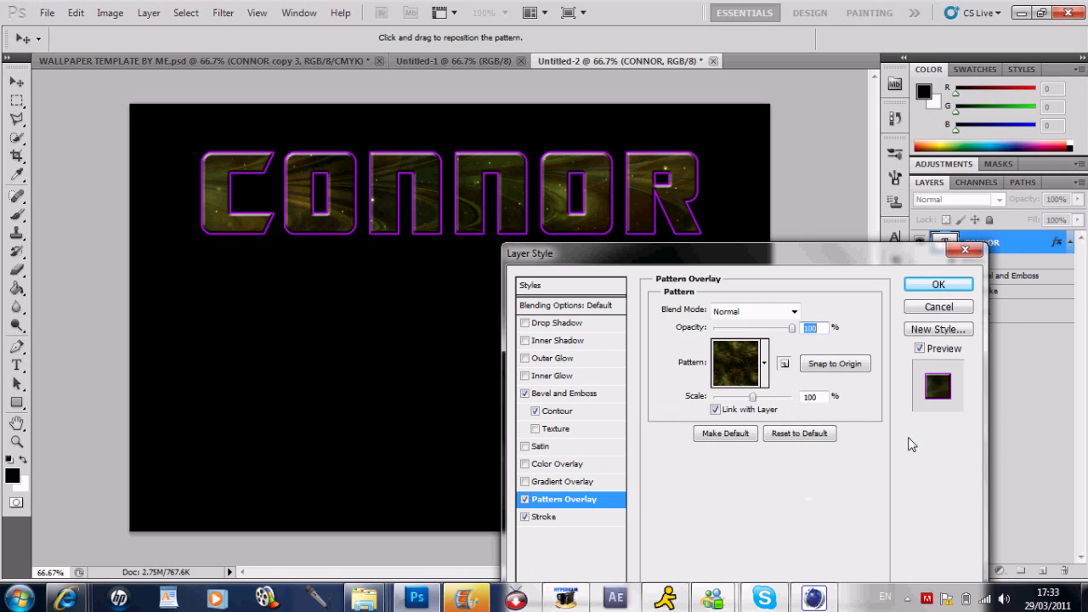
{"action": "left_click", "coordinate": [939, 285]}
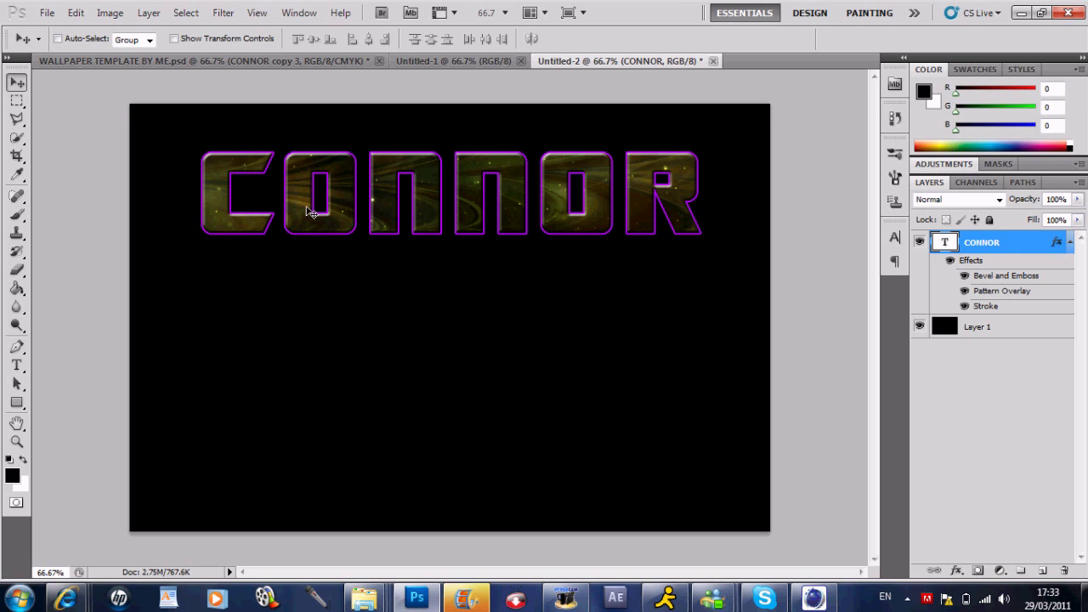
Set up the Brush tool with white as foreground colour and the 421 lightning brush at 442 px
{"action": "left_click", "coordinate": [21, 216]}
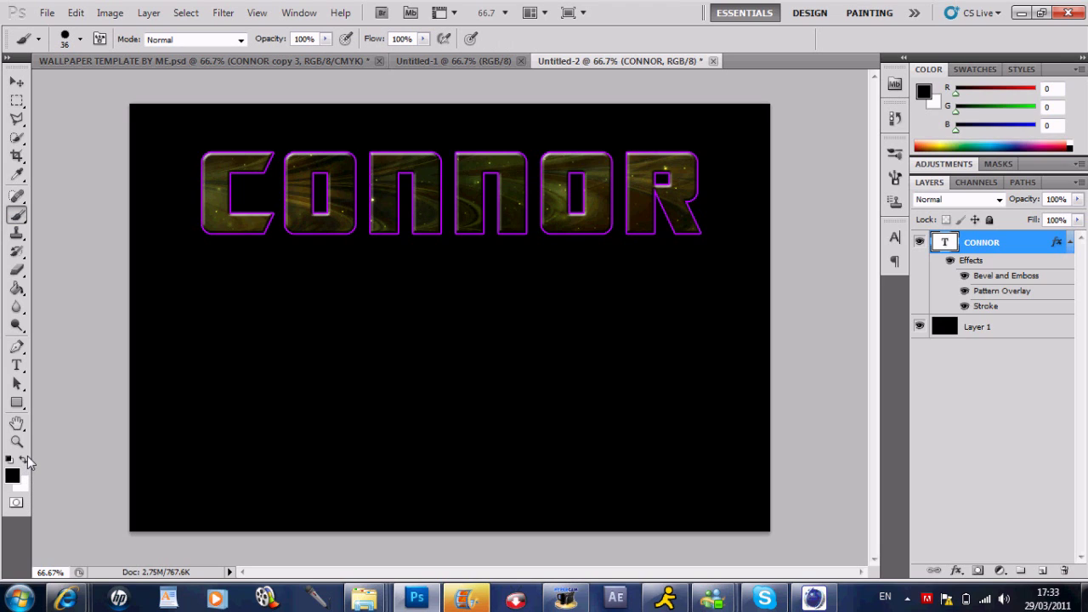
{"action": "left_click", "coordinate": [23, 460]}
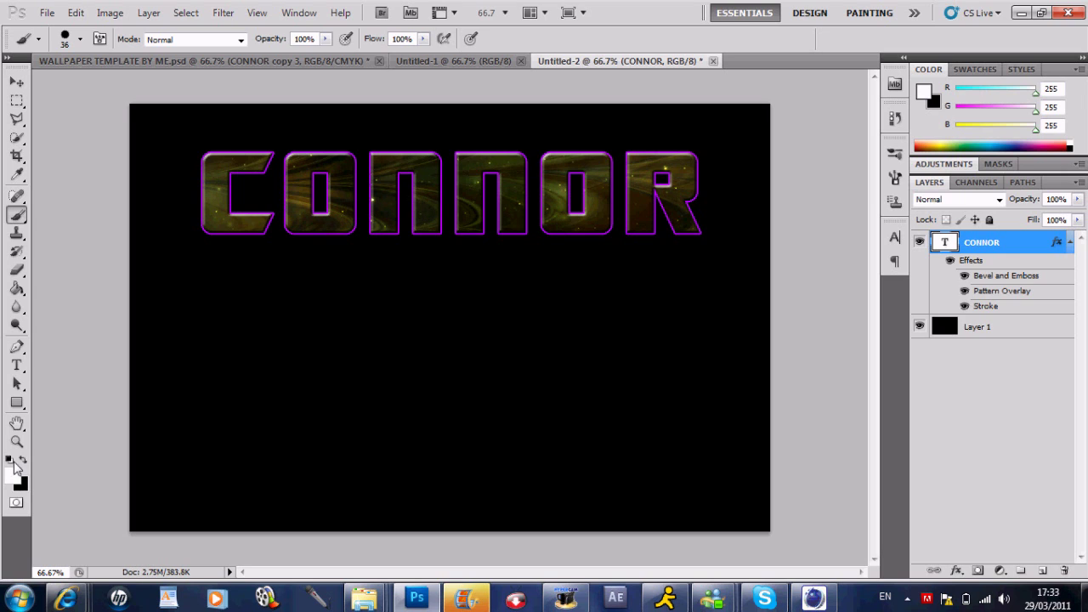
{"action": "left_click", "coordinate": [80, 39]}
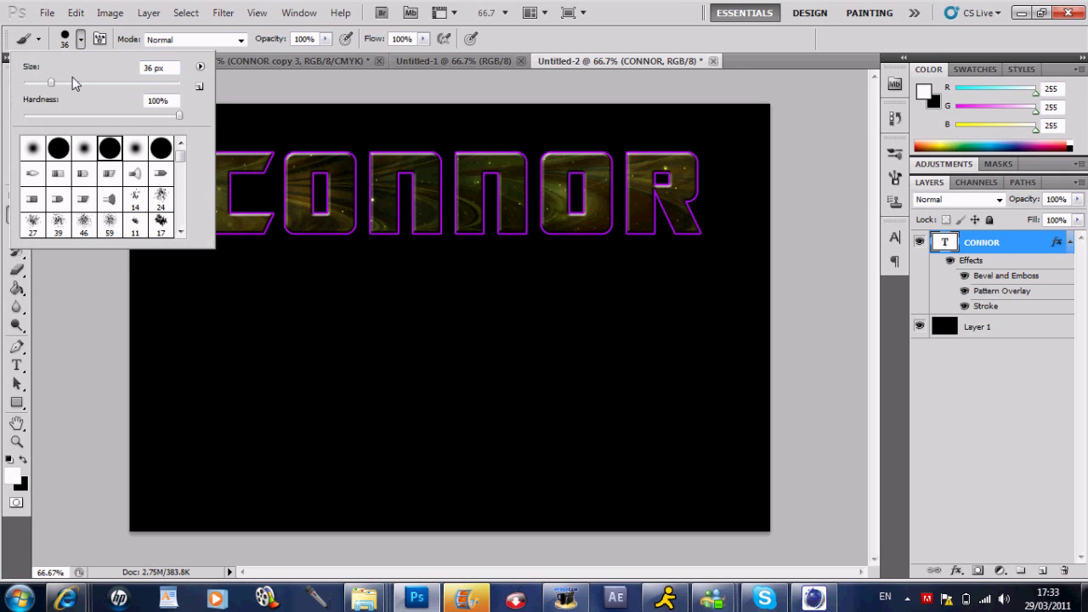
{"action": "left_click", "coordinate": [79, 40]}
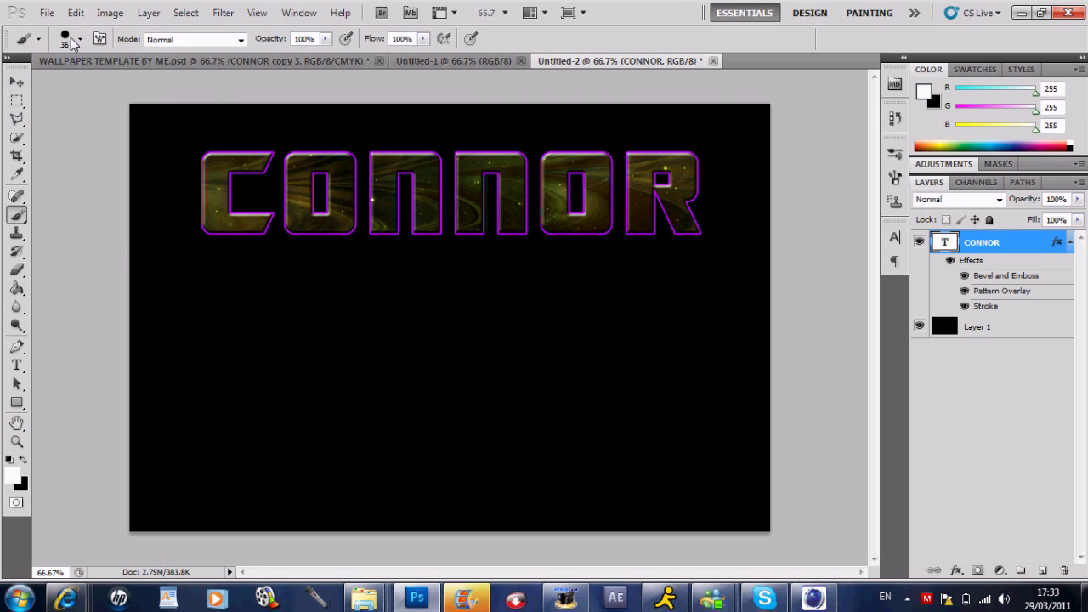
{"action": "left_click", "coordinate": [71, 42]}
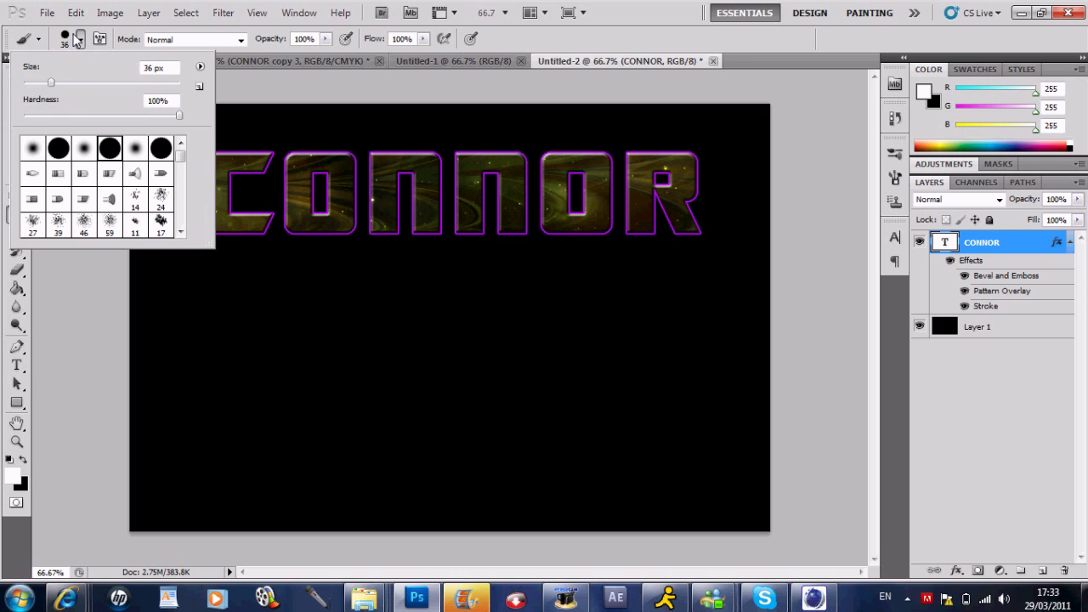
{"action": "left_click_drag", "start_coordinate": [180, 149], "coordinate": [182, 188]}
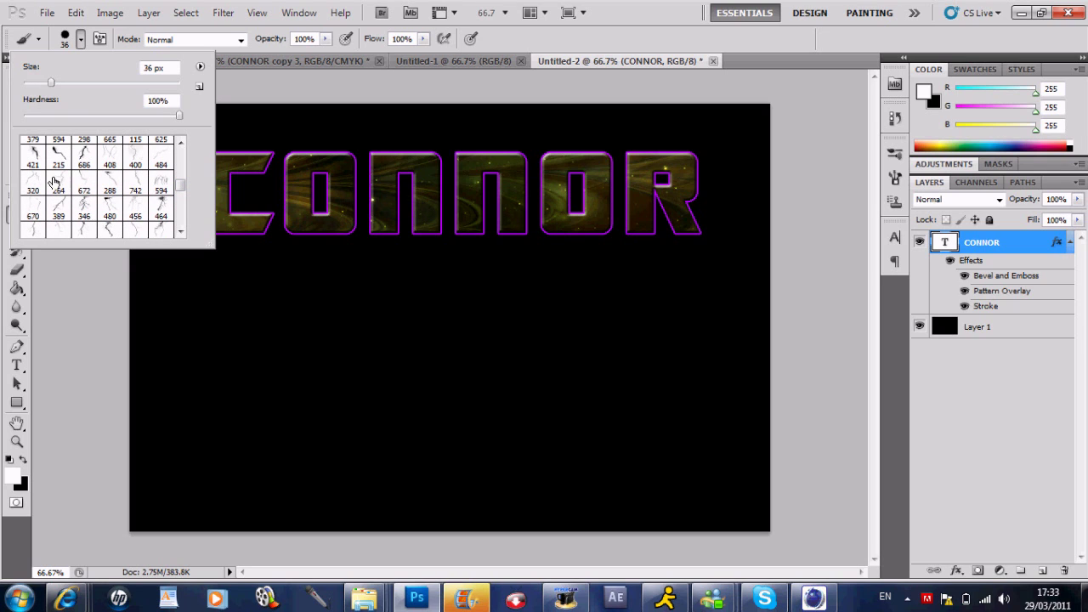
{"action": "left_click", "coordinate": [35, 155]}
{"action": "mouse_move", "coordinate": [164, 84]}
{"action": "left_mouse_down"}
{"action": "mouse_move", "coordinate": [182, 88]}
{"action": "mouse_move", "coordinate": [159, 83]}
{"action": "left_mouse_up"}
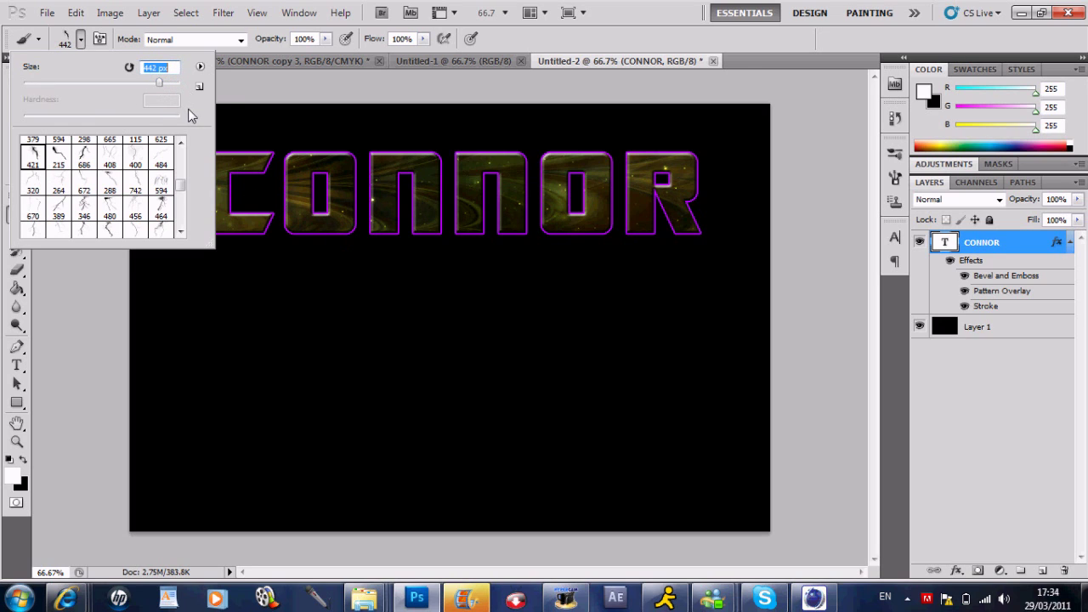
{"action": "left_click", "coordinate": [308, 81]}
View the design in WALLPAPER TEMPLATE BY ME.psd and return to the Untitled-2 document
{"action": "left_click", "coordinate": [305, 62]}
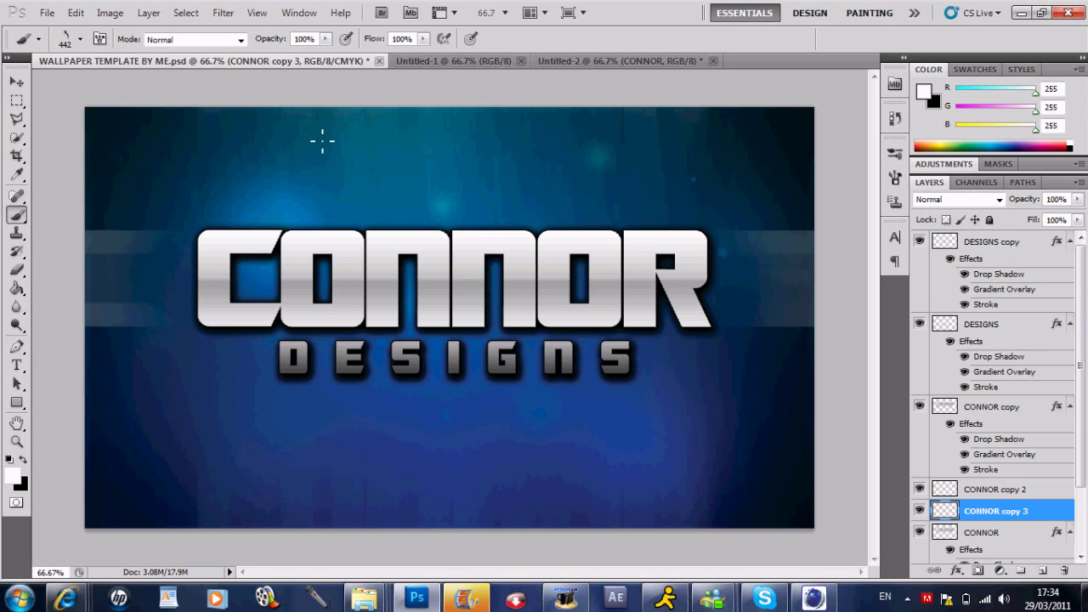
{"action": "left_click", "coordinate": [441, 63]}
{"action": "left_click", "coordinate": [553, 61]}
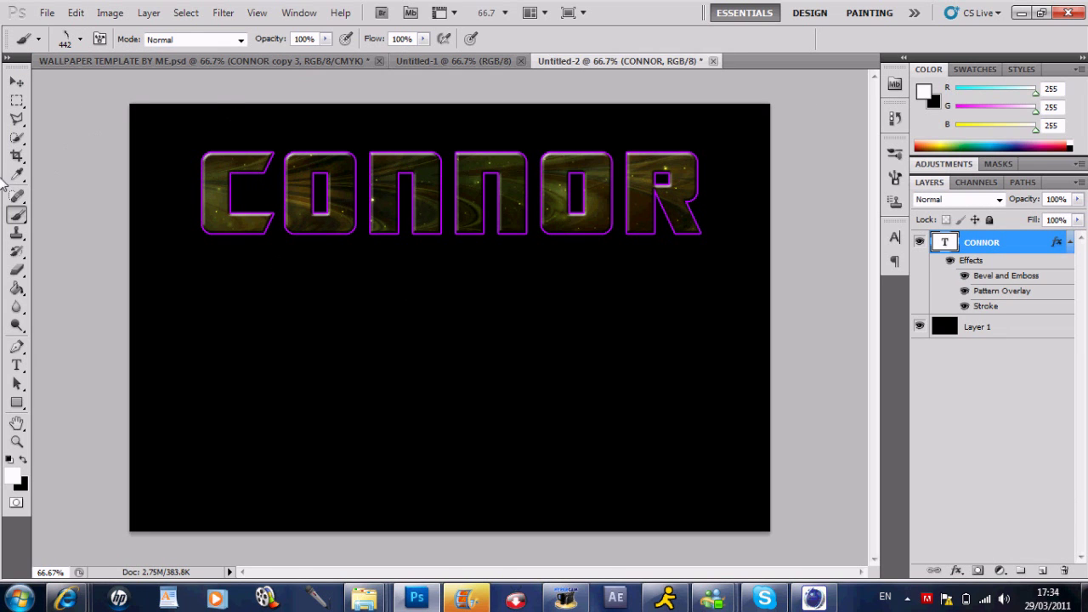
Add a new layer above the name text for the brush work and rename it BRUSH
{"action": "left_click", "coordinate": [15, 217]}
{"action": "left_click", "coordinate": [1046, 570]}
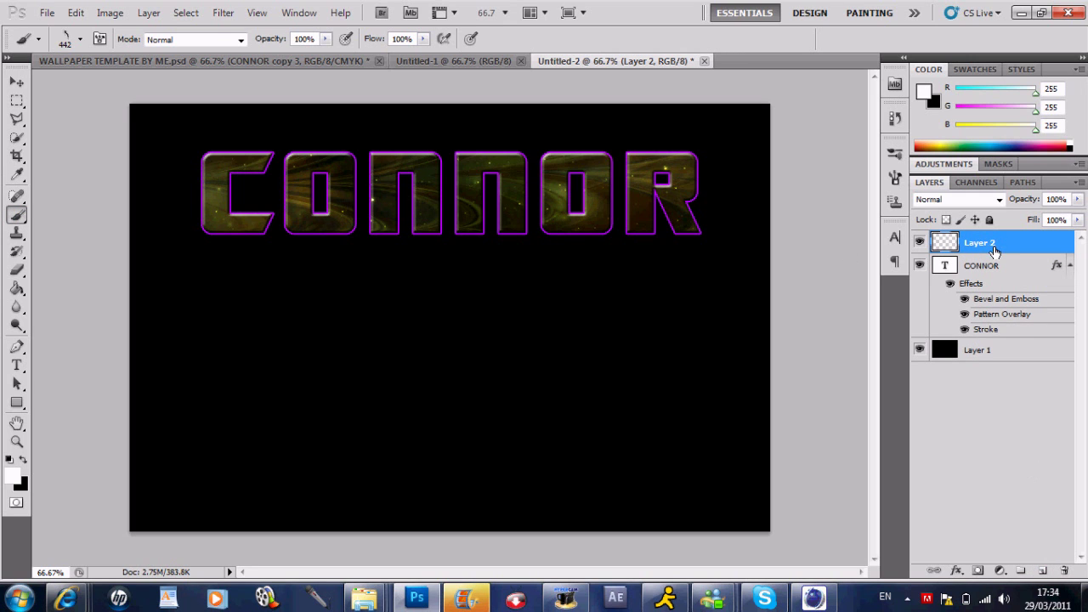
{"action": "double_click", "coordinate": [995, 251]}
{"action": "key", "text": "Escape"}
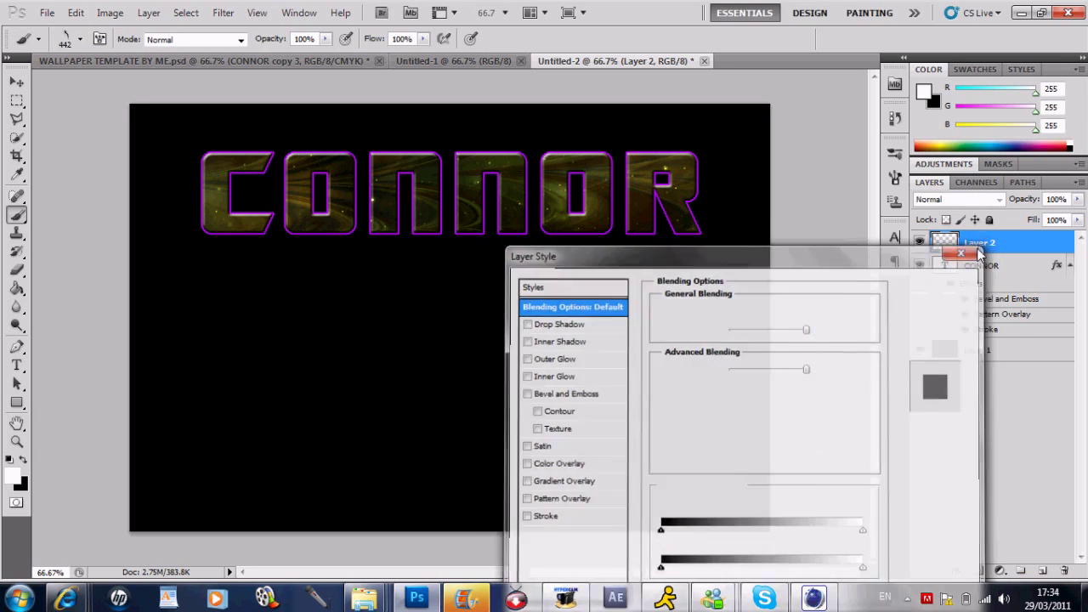
{"action": "double_click", "coordinate": [979, 243]}
{"action": "type", "text": "BRUSH"}
{"action": "key", "text": "Return"}
Try a single lightning stamp below the name on the BRUSH layer and undo it
{"action": "left_click", "coordinate": [523, 321]}
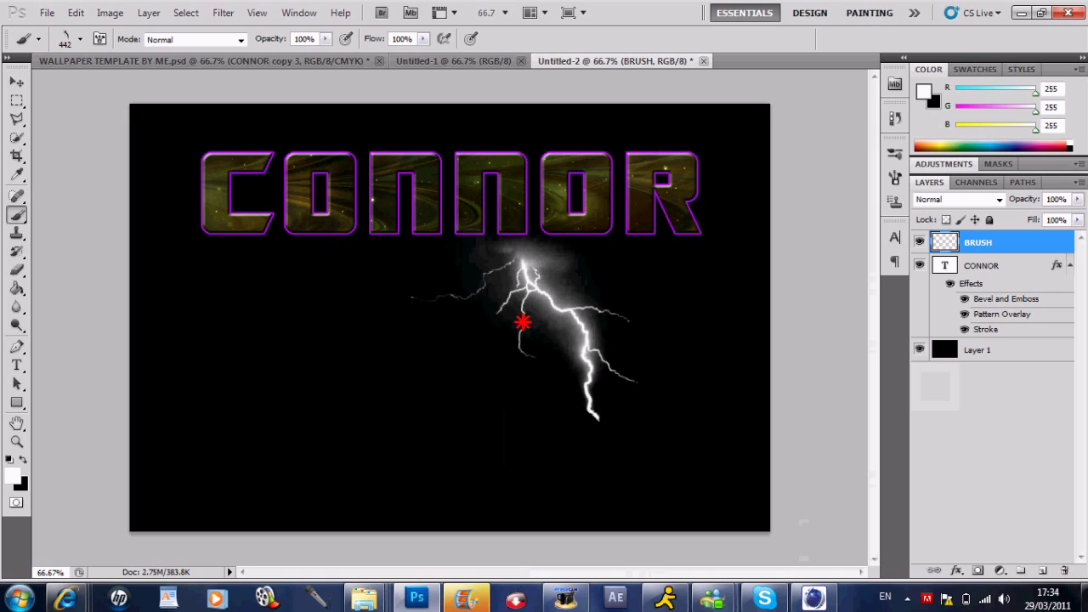
{"action": "key", "text": "ctrl+z"}
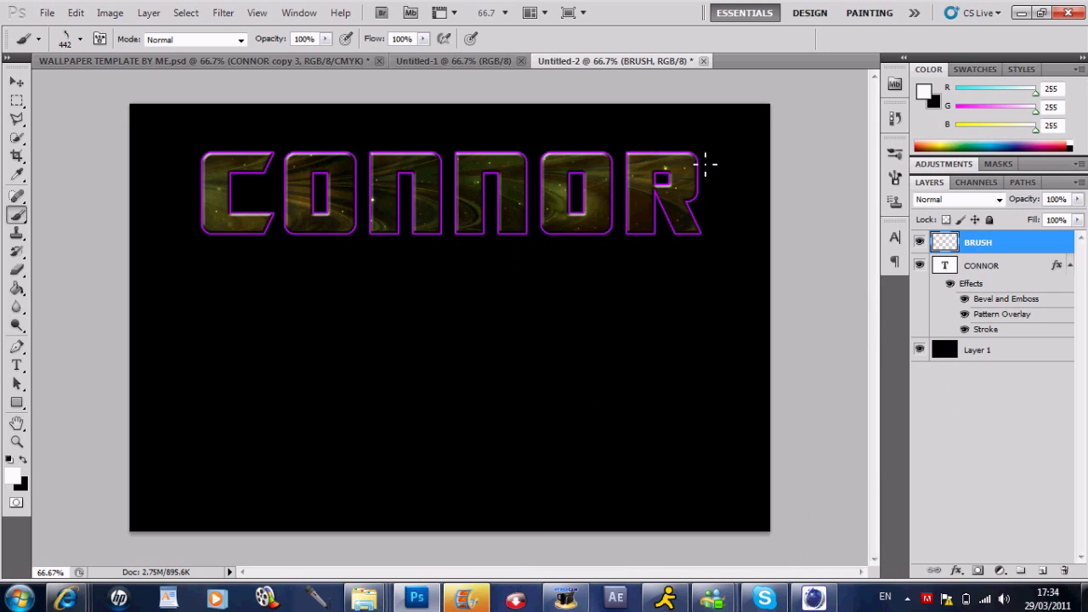
Try stamping several lightning bolts along the canvas's top edge on the BRUSH layer, undoing the first one
{"action": "left_click", "coordinate": [224, 125]}
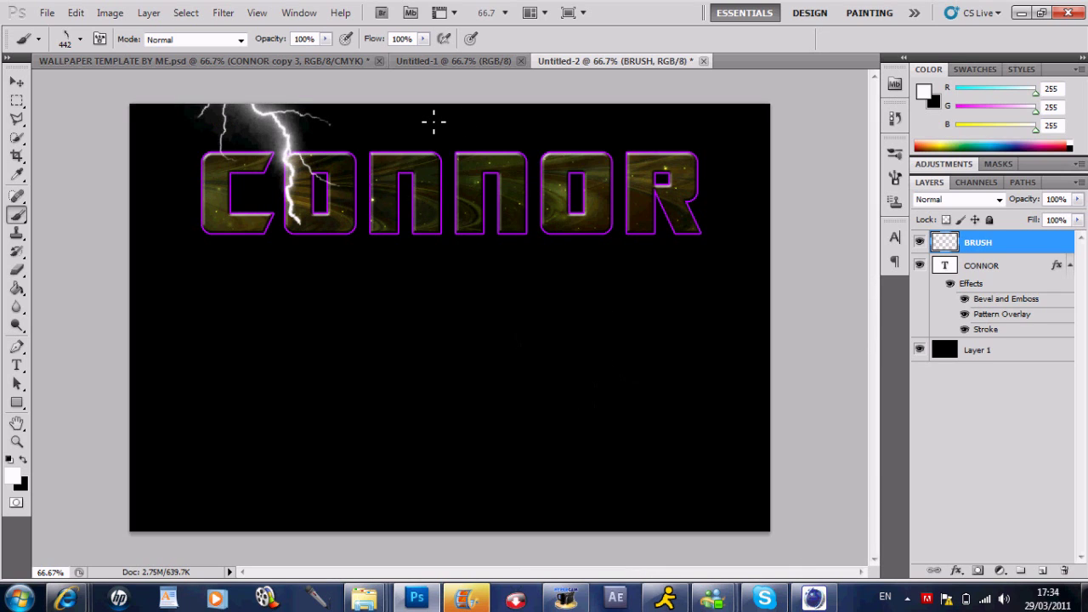
{"action": "key", "text": "ctrl+z"}
{"action": "left_click", "coordinate": [139, 124]}
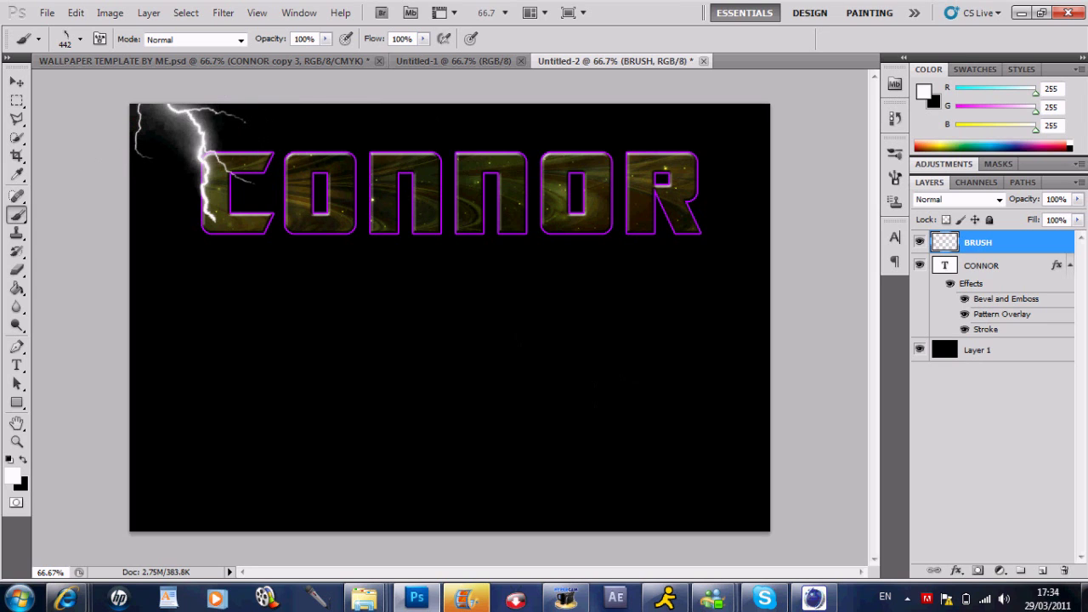
{"action": "left_click", "coordinate": [784, 119]}
{"action": "left_click", "coordinate": [690, 117]}
{"action": "left_click", "coordinate": [540, 103]}
{"action": "left_click", "coordinate": [344, 126]}
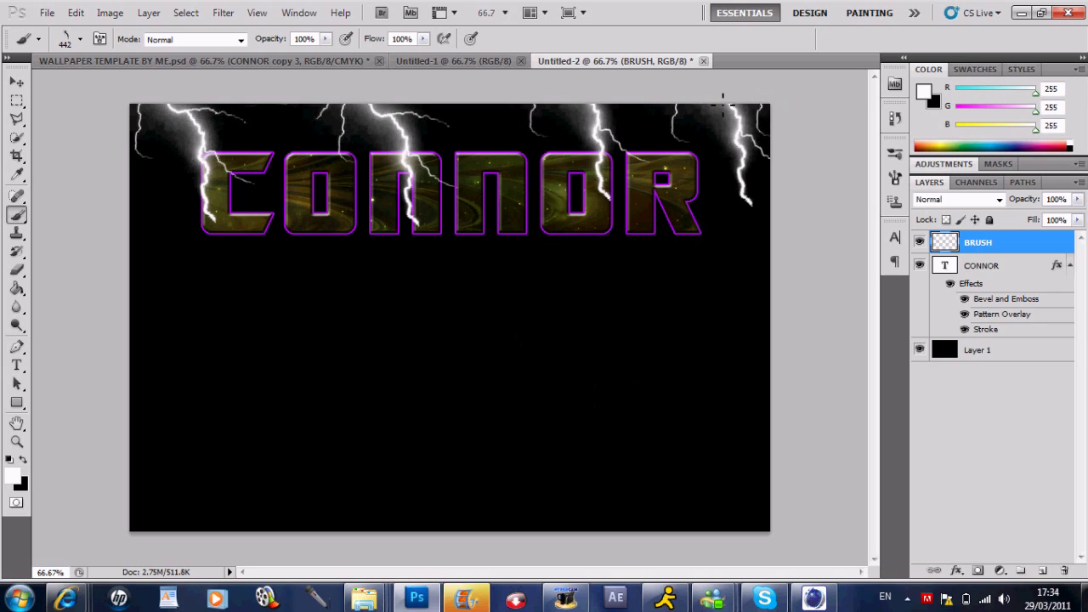
Step back and forth through the history, ending with all the lightning stamps on the BRUSH layer undone
{"action": "key", "text": "ctrl+z"}
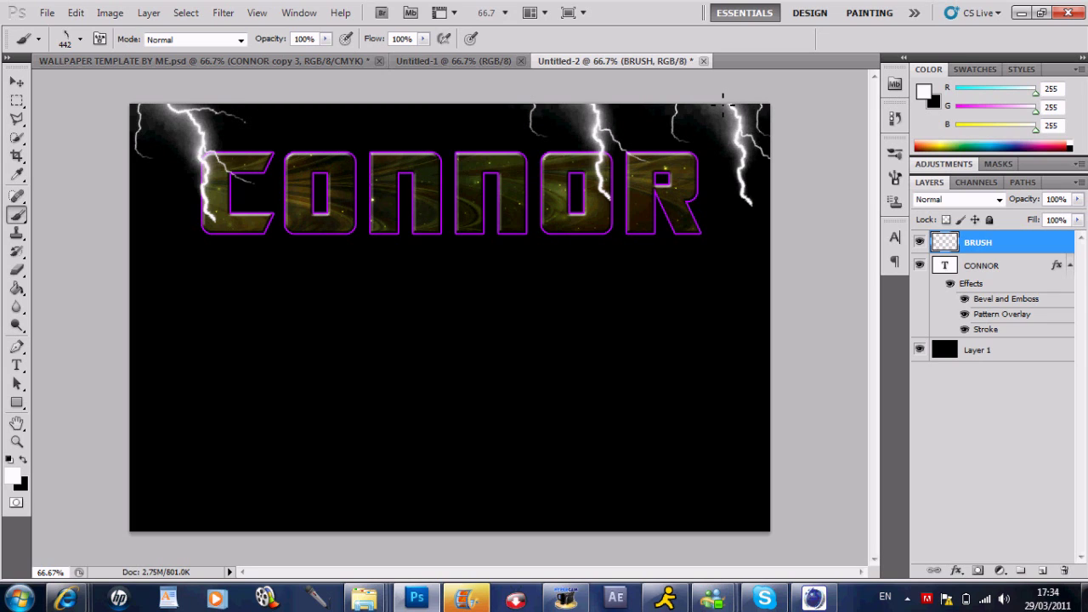
{"action": "key", "text": "ctrl+z"}
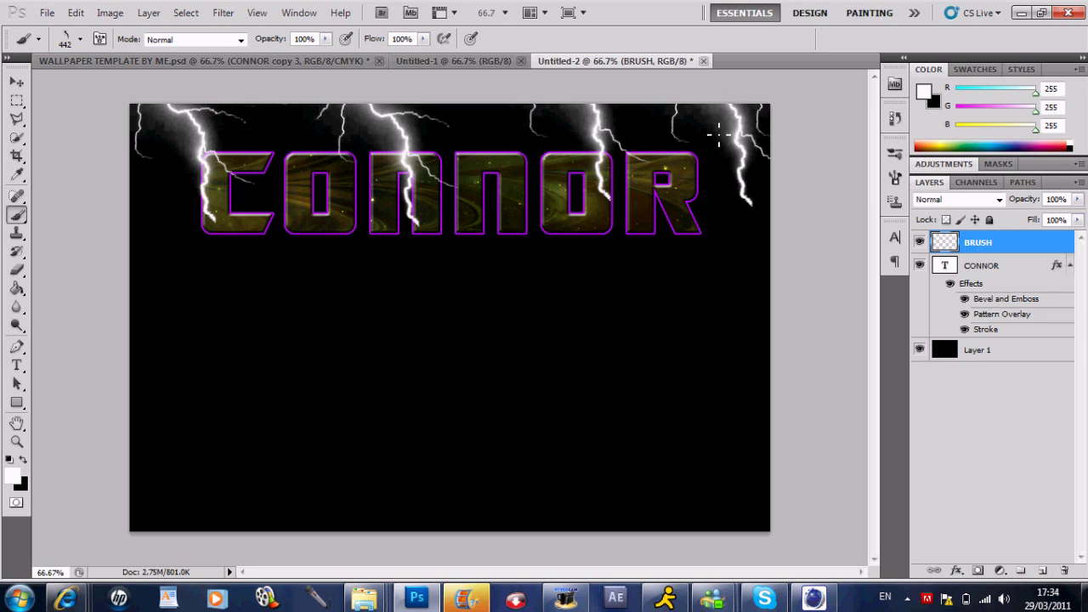
{"action": "key", "text": "ctrl+z"}
{"action": "key", "text": "ctrl+z"}
{"action": "key", "text": "ctrl+alt+z"}
{"action": "key", "text": "ctrl+alt+z"}
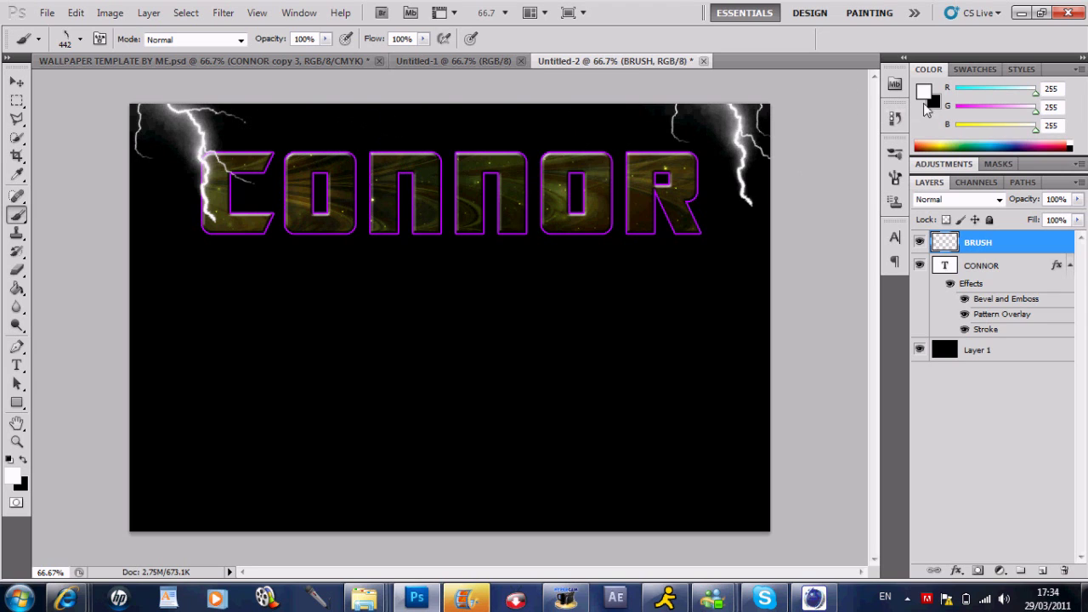
{"action": "key", "text": "ctrl+shift+z"}
{"action": "key", "text": "ctrl+shift+z"}
{"action": "key", "text": "ctrl+alt+z"}
{"action": "key", "text": "ctrl+alt+z"}
{"action": "key", "text": "ctrl+shift+z"}
{"action": "key", "text": "ctrl+shift+z"}
{"action": "key", "text": "ctrl+alt+z"}
{"action": "key", "text": "ctrl+alt+z"}
{"action": "key", "text": "ctrl+alt+z"}
{"action": "key", "text": "ctrl+alt+z"}
{"action": "key", "text": "ctrl+alt+z"}
{"action": "key", "text": "ctrl+alt+z"}
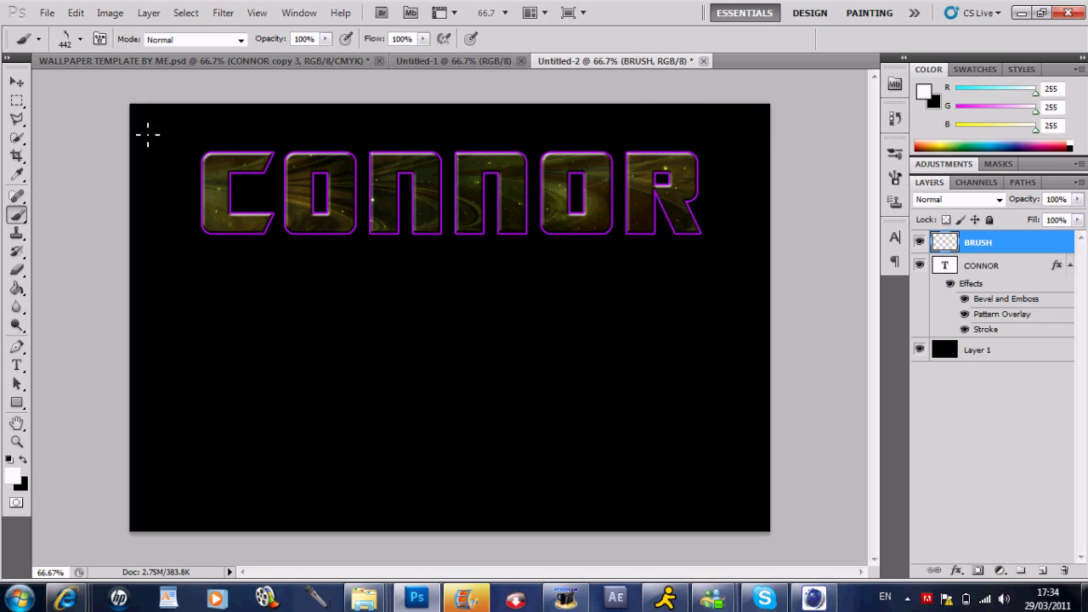
Stamp a 442 px lightning bolt at the canvas's upper-left corner and thinner 320 px bolts along the top edge on the BRUSH layer
{"action": "left_click", "coordinate": [125, 88]}
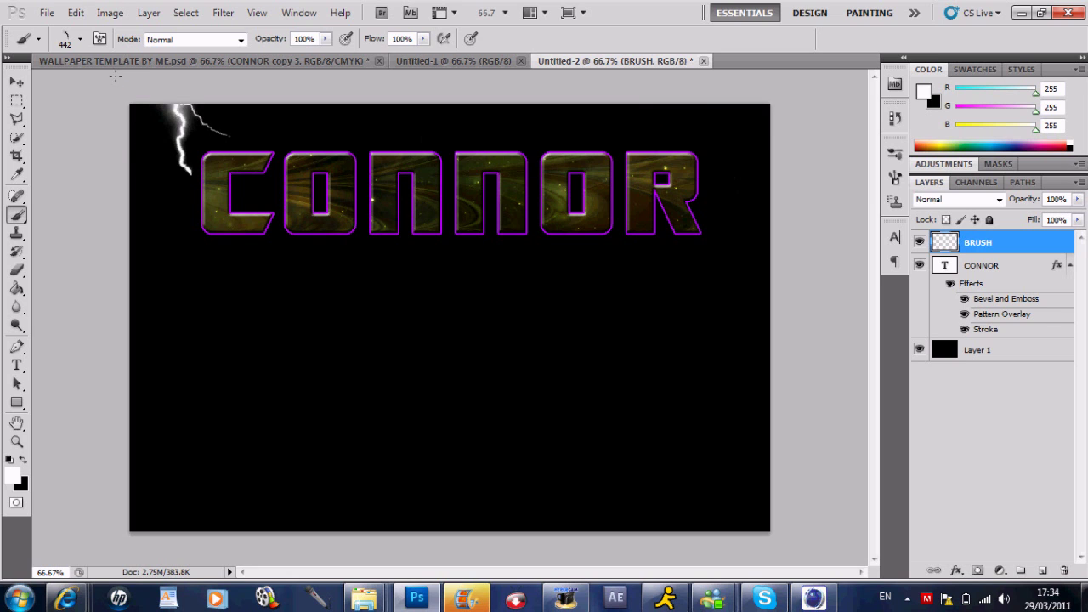
{"action": "left_click", "coordinate": [79, 39]}
{"action": "left_click", "coordinate": [182, 189]}
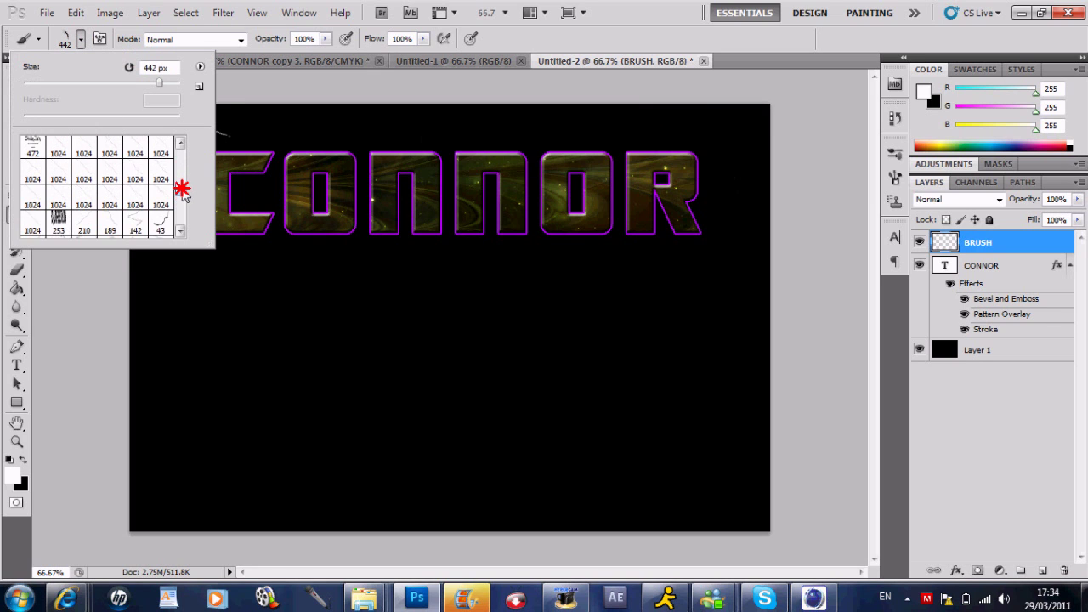
{"action": "left_click", "coordinate": [182, 191]}
{"action": "left_click", "coordinate": [38, 166]}
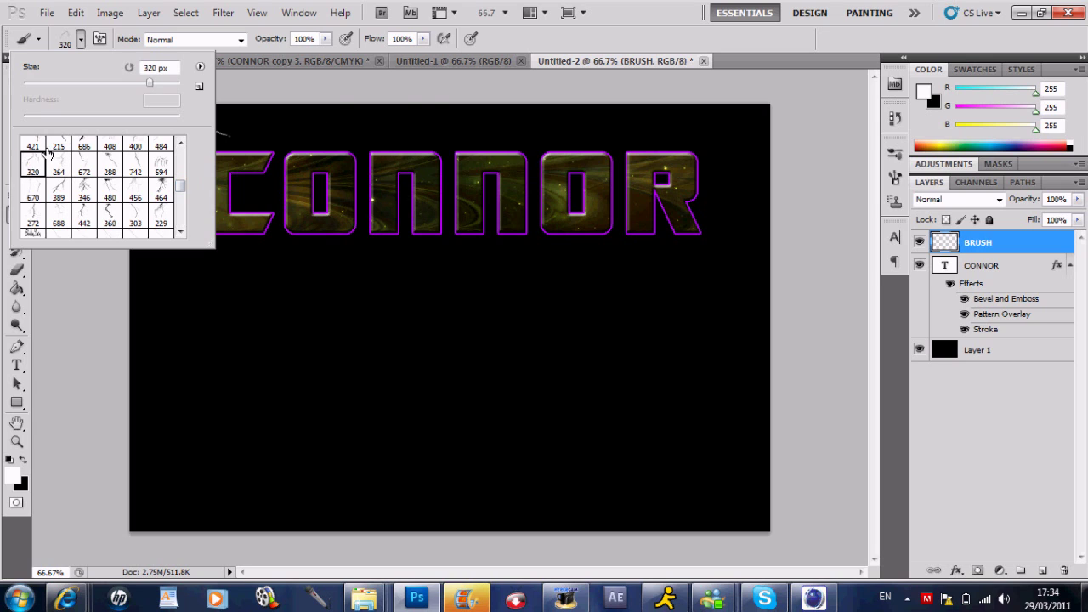
{"action": "left_click", "coordinate": [399, 95]}
{"action": "left_click", "coordinate": [481, 104]}
{"action": "left_click", "coordinate": [582, 126]}
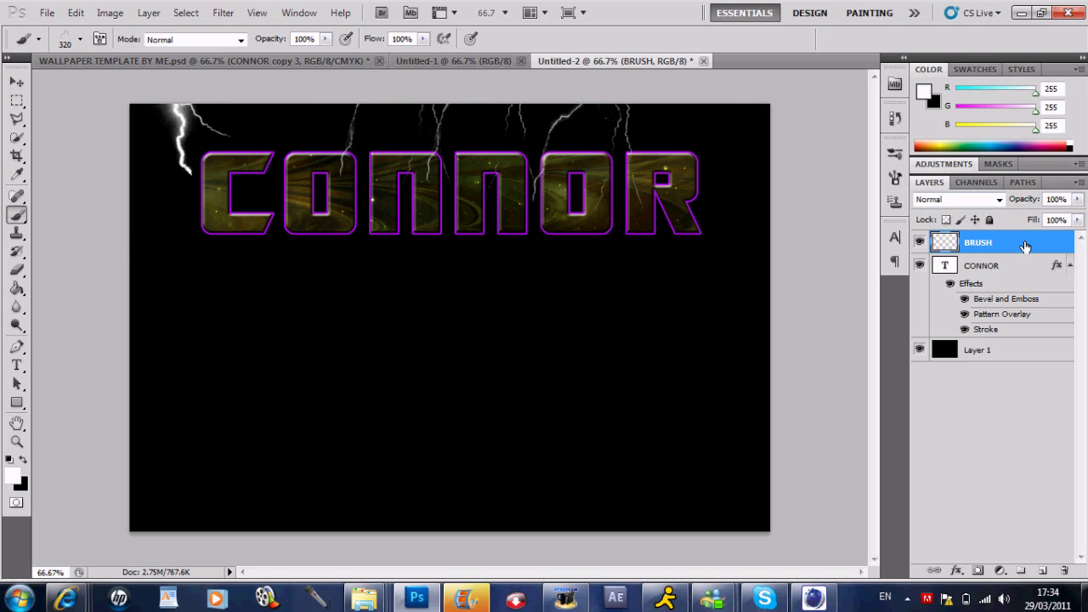
Try a black Stroke layer style on the BRUSH layer and switch it off again
{"action": "double_click", "coordinate": [1061, 238]}
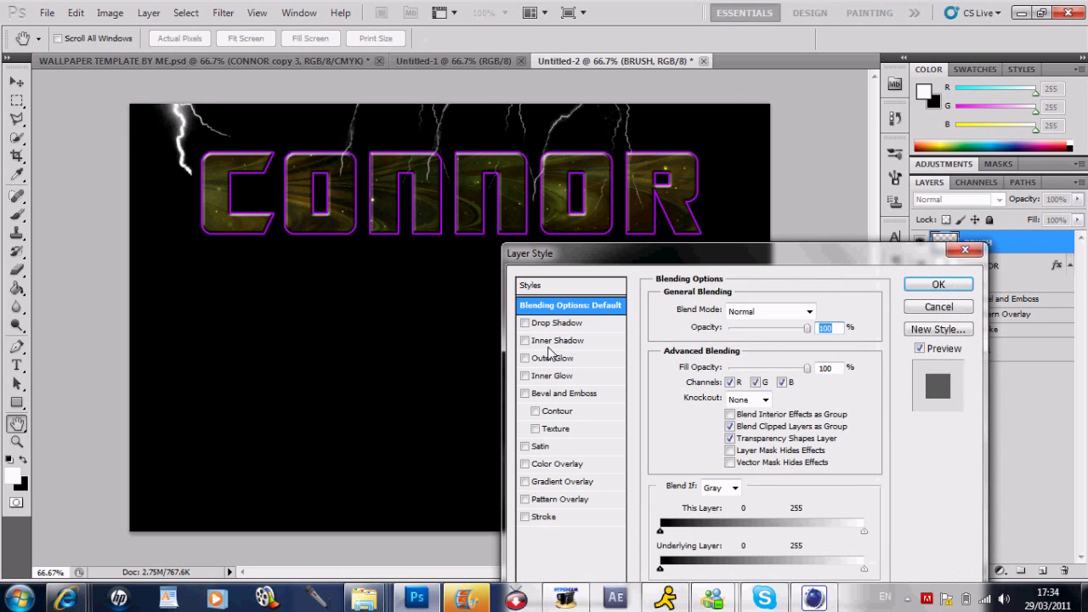
{"action": "left_click", "coordinate": [524, 323]}
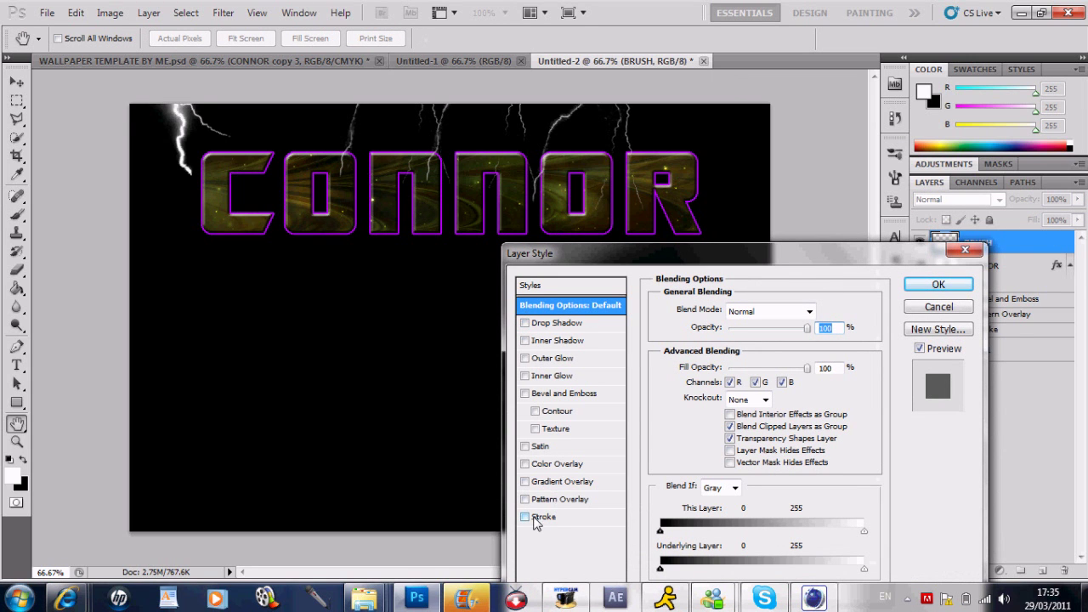
{"action": "left_click", "coordinate": [524, 516]}
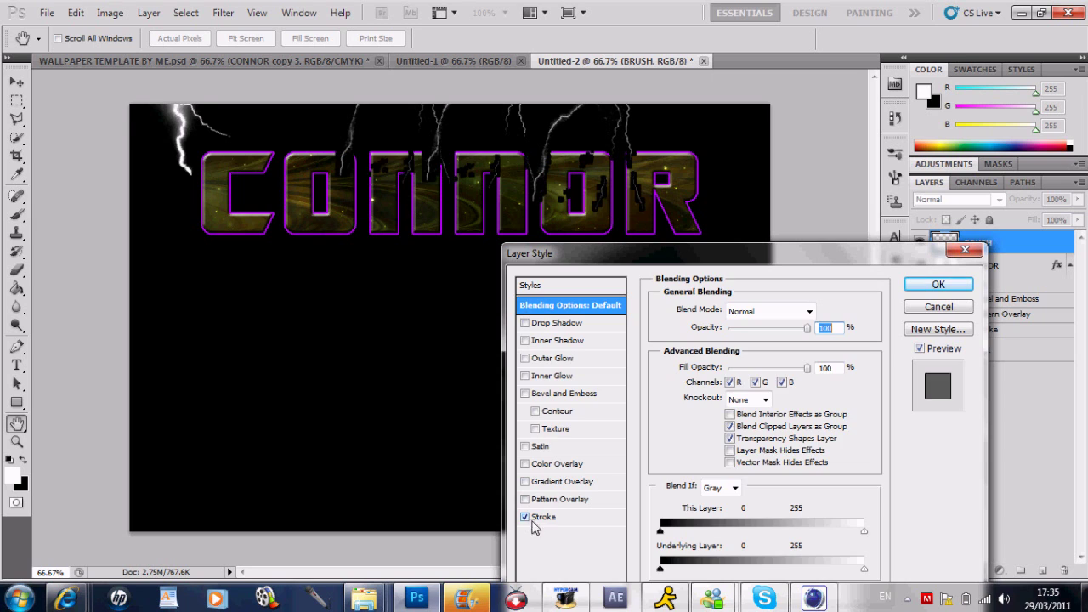
{"action": "left_click", "coordinate": [540, 518]}
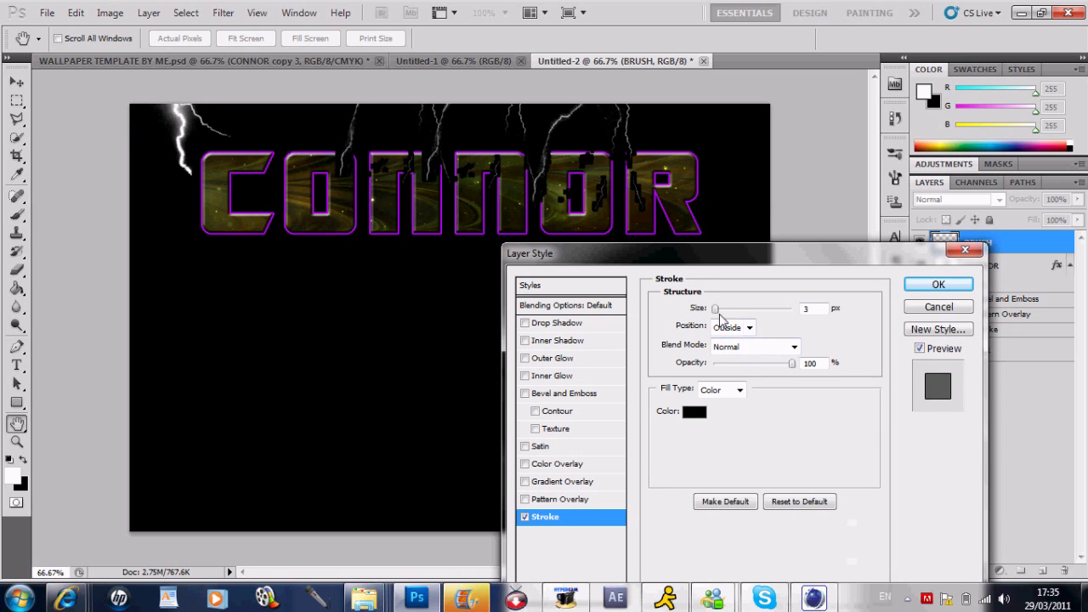
{"action": "left_click", "coordinate": [688, 412]}
{"action": "mouse_move", "coordinate": [607, 311]}
{"action": "left_mouse_down"}
{"action": "mouse_move", "coordinate": [590, 213]}
{"action": "mouse_move", "coordinate": [719, 258]}
{"action": "mouse_move", "coordinate": [733, 196]}
{"action": "mouse_move", "coordinate": [729, 222]}
{"action": "left_mouse_up"}
{"action": "key", "text": "Escape"}
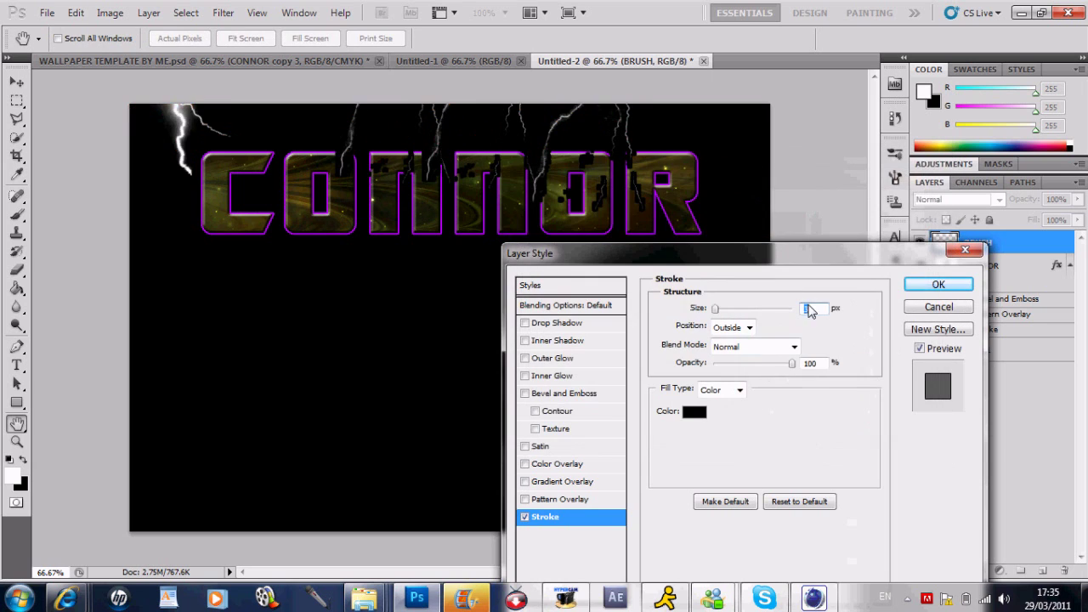
{"action": "left_click", "coordinate": [525, 517]}
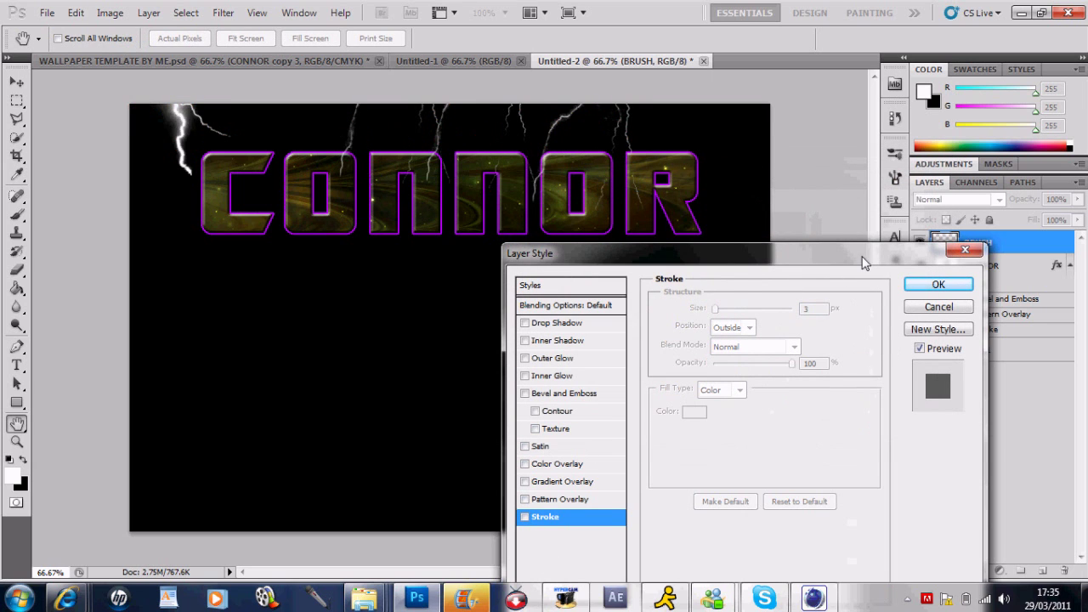
{"action": "left_click", "coordinate": [939, 284]}
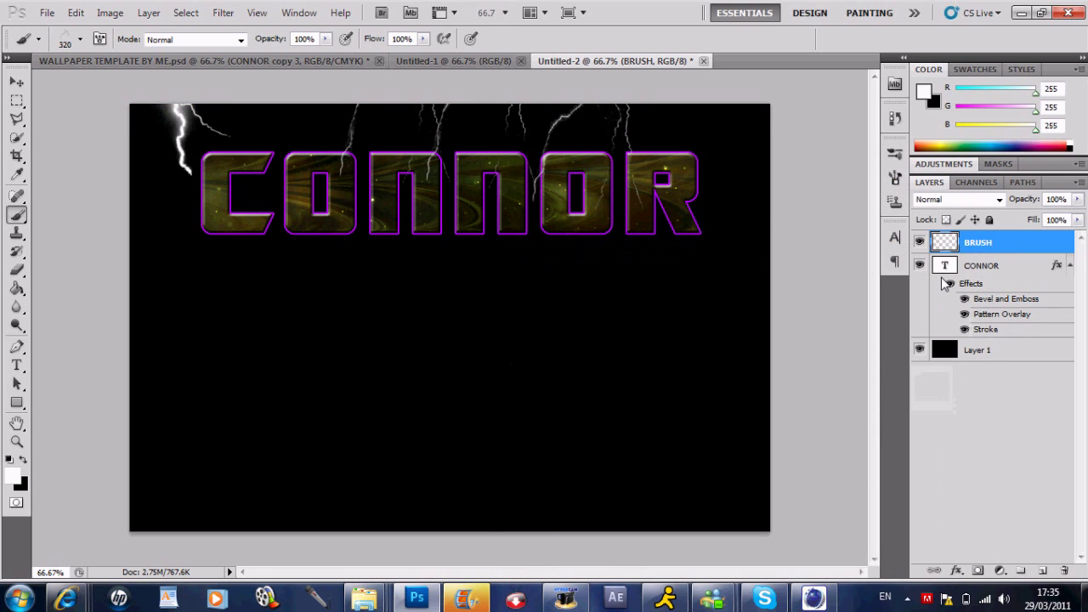
Try erasing parts of the black Layer 1 with the Background Eraser tool and undo the erasure
{"action": "left_click", "coordinate": [20, 270]}
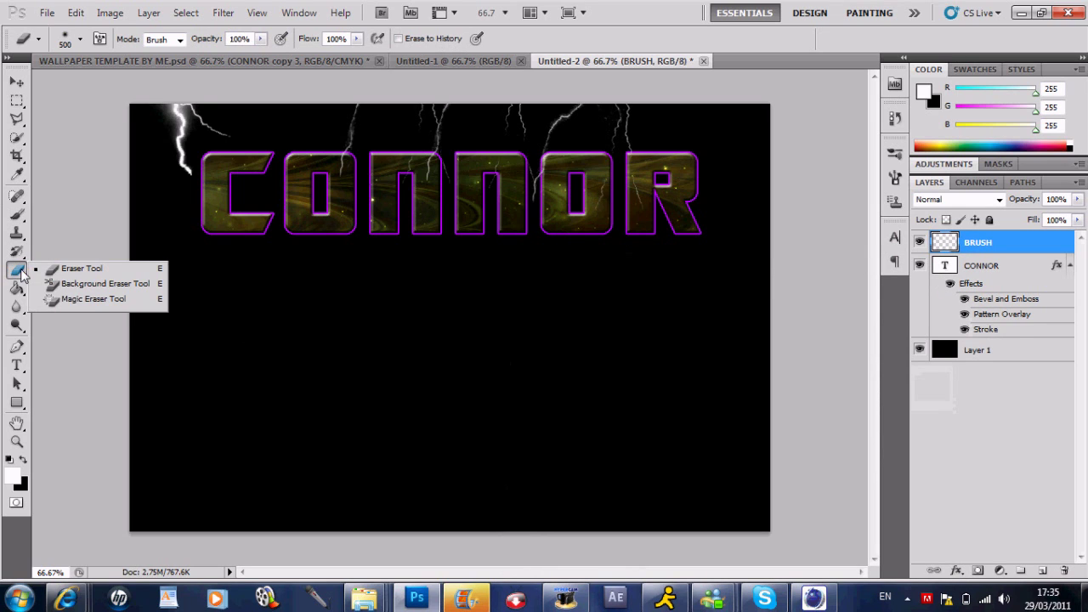
{"action": "left_click", "coordinate": [20, 280]}
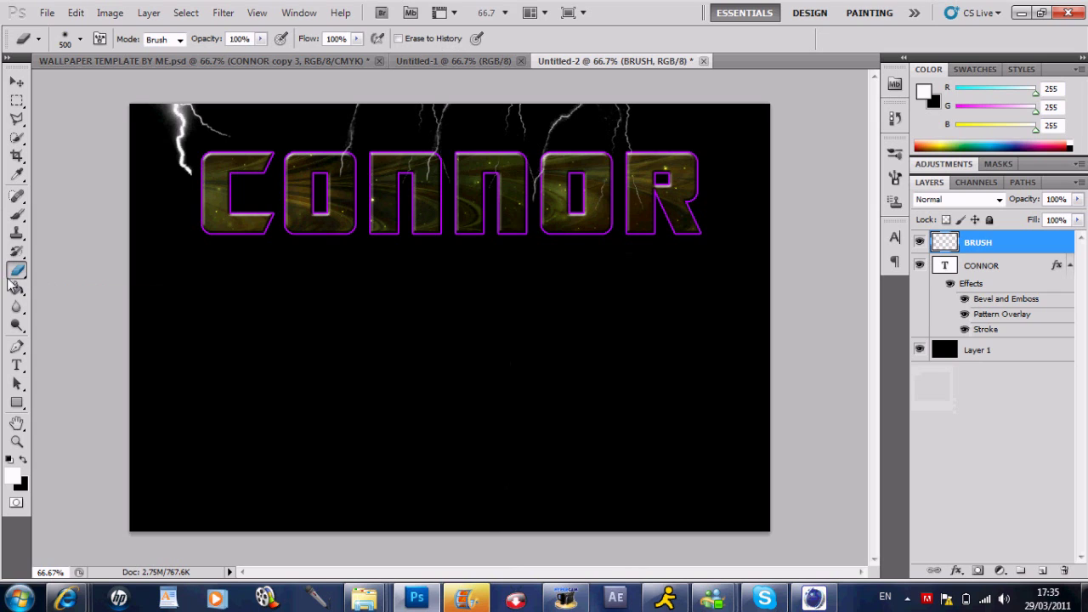
{"action": "left_click", "coordinate": [18, 282]}
{"action": "left_click", "coordinate": [18, 271]}
{"action": "left_click", "coordinate": [20, 271]}
{"action": "mouse_move", "coordinate": [21, 275]}
{"action": "left_mouse_down"}
{"action": "mouse_move", "coordinate": [87, 279]}
{"action": "mouse_move", "coordinate": [90, 299]}
{"action": "mouse_move", "coordinate": [92, 285]}
{"action": "left_mouse_up"}
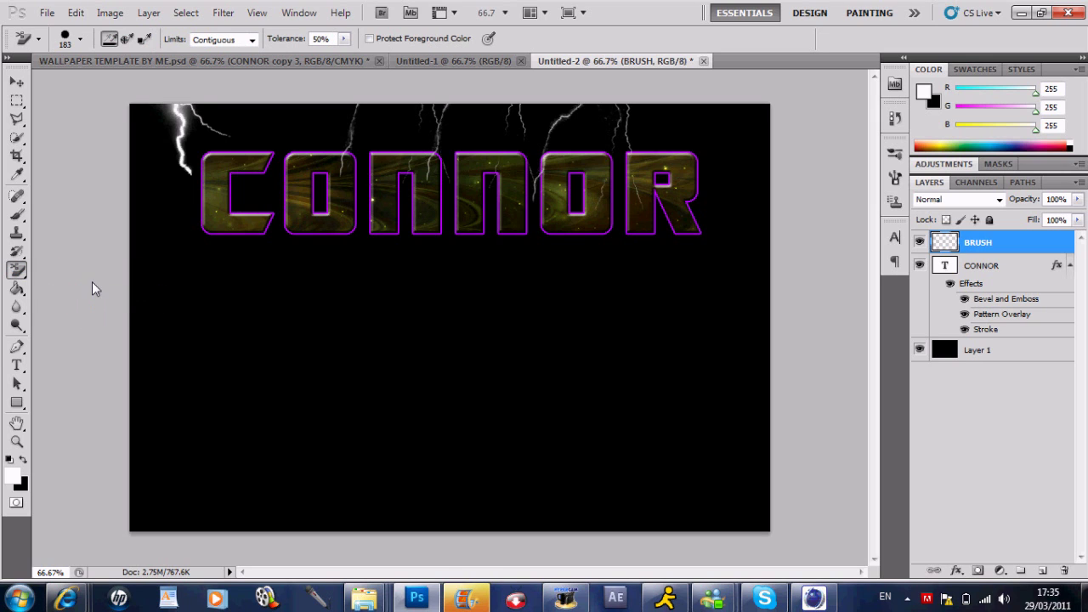
{"action": "left_click", "coordinate": [1018, 356]}
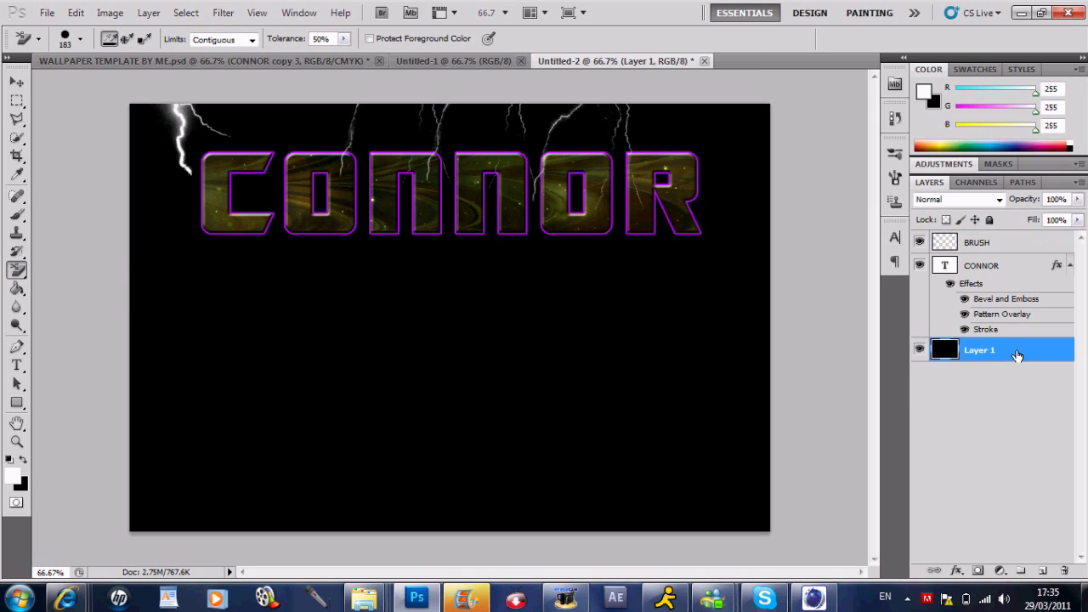
{"action": "mouse_move", "coordinate": [700, 380]}
{"action": "left_mouse_down"}
{"action": "mouse_move", "coordinate": [500, 483]}
{"action": "mouse_move", "coordinate": [537, 442]}
{"action": "mouse_move", "coordinate": [886, 496]}
{"action": "mouse_move", "coordinate": [664, 242]}
{"action": "mouse_move", "coordinate": [700, 178]}
{"action": "mouse_move", "coordinate": [596, 219]}
{"action": "mouse_move", "coordinate": [478, 241]}
{"action": "mouse_move", "coordinate": [468, 301]}
{"action": "mouse_move", "coordinate": [302, 286]}
{"action": "mouse_move", "coordinate": [312, 263]}
{"action": "mouse_move", "coordinate": [232, 234]}
{"action": "mouse_move", "coordinate": [144, 264]}
{"action": "mouse_move", "coordinate": [215, 205]}
{"action": "mouse_move", "coordinate": [191, 131]}
{"action": "mouse_move", "coordinate": [166, 152]}
{"action": "mouse_move", "coordinate": [132, 134]}
{"action": "mouse_move", "coordinate": [133, 215]}
{"action": "mouse_move", "coordinate": [156, 111]}
{"action": "mouse_move", "coordinate": [722, 124]}
{"action": "left_mouse_up"}
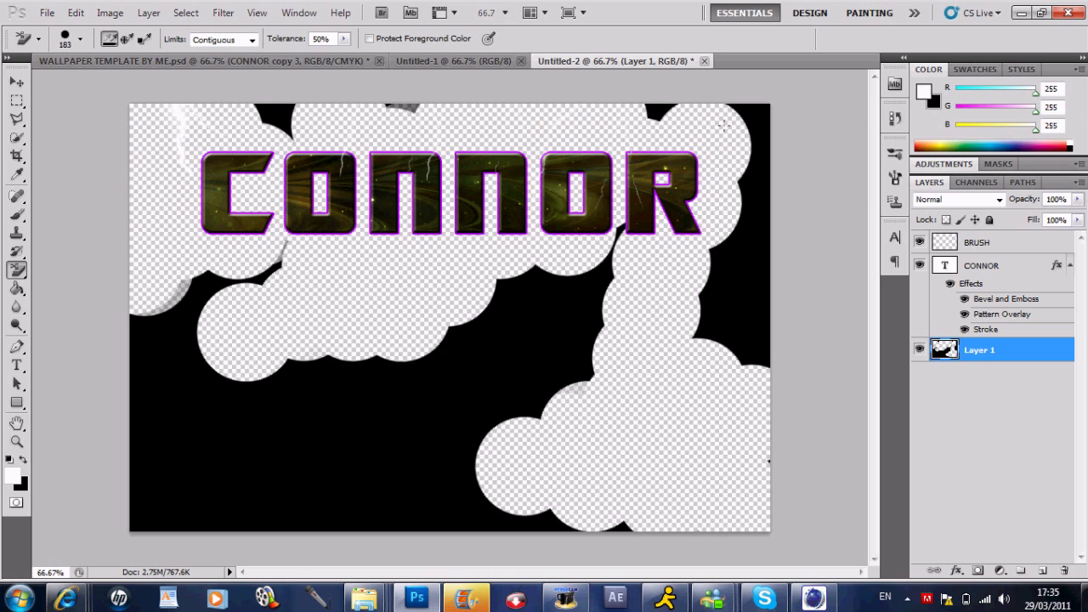
{"action": "key", "text": "ctrl+z"}
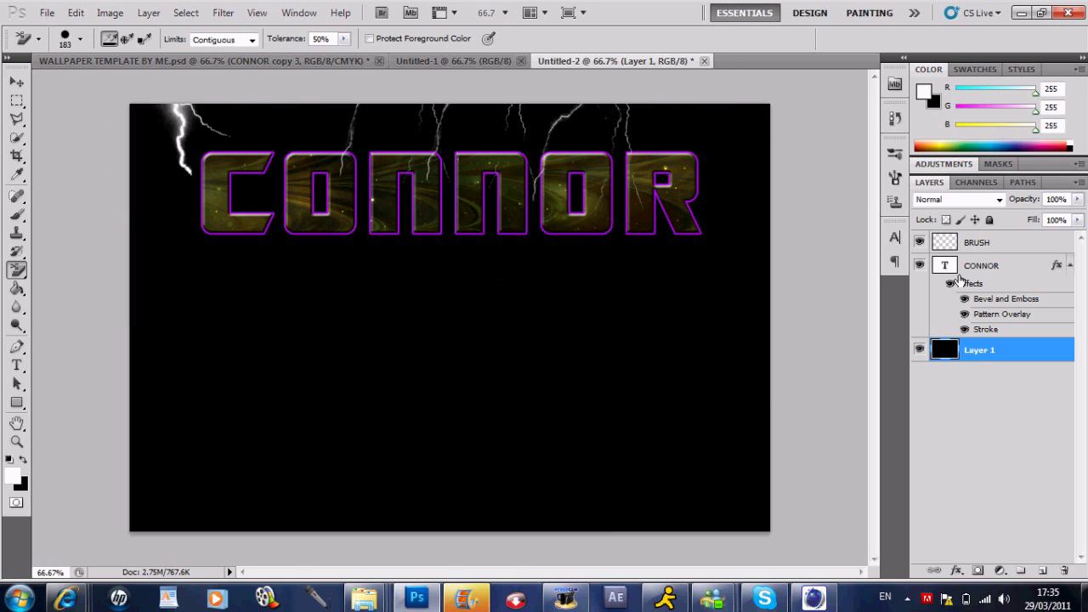
Draw a wavy open path below the name with the Pen tool in Paths mode, undoing the last anchor point
{"action": "left_click", "coordinate": [21, 351]}
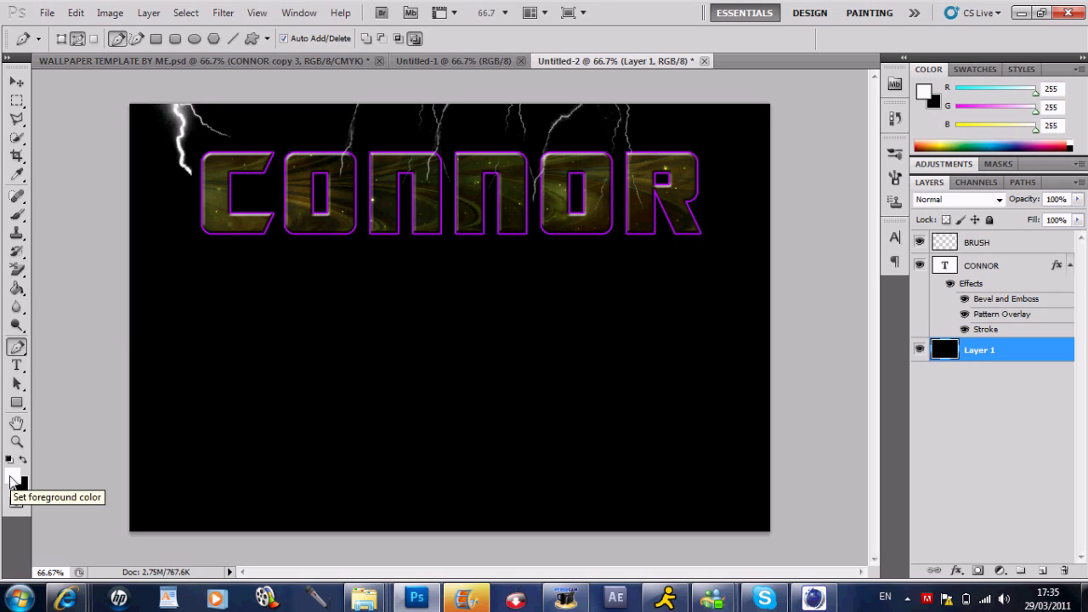
{"action": "left_click", "coordinate": [61, 39]}
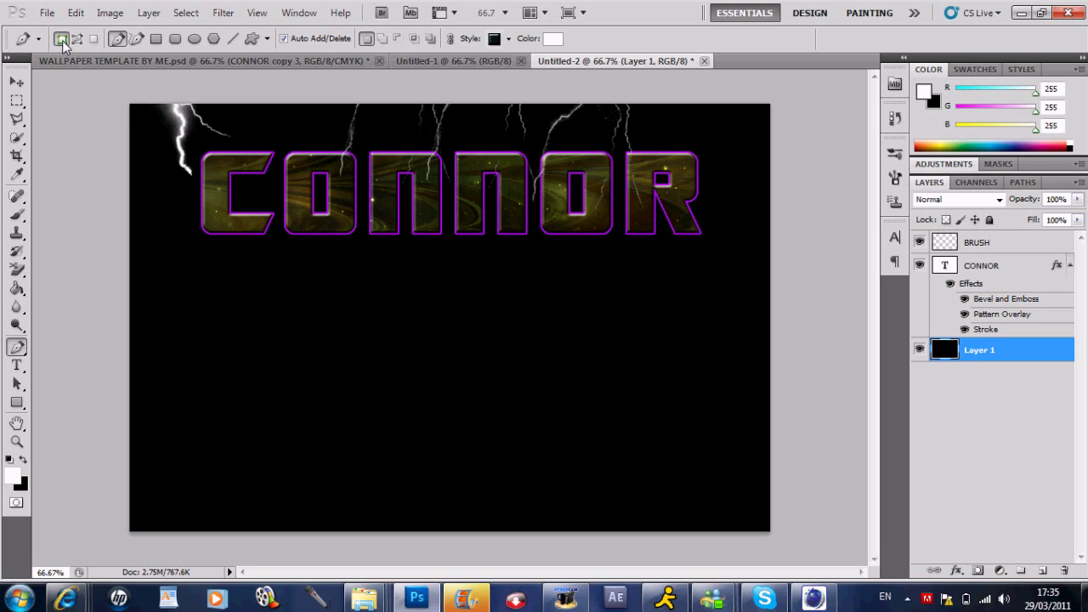
{"action": "left_click", "coordinate": [77, 39]}
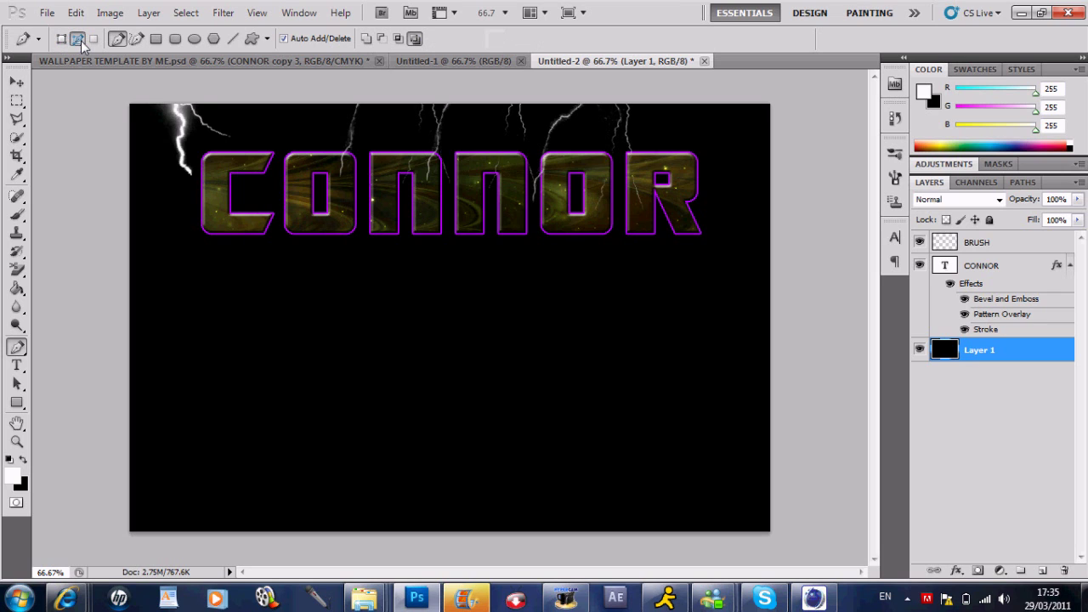
{"action": "left_click_drag", "start_coordinate": [178, 434], "coordinate": [247, 370]}
{"action": "left_click_drag", "start_coordinate": [301, 392], "coordinate": [548, 397]}
{"action": "key", "text": "Return"}
{"action": "key", "text": "ctrl+z"}
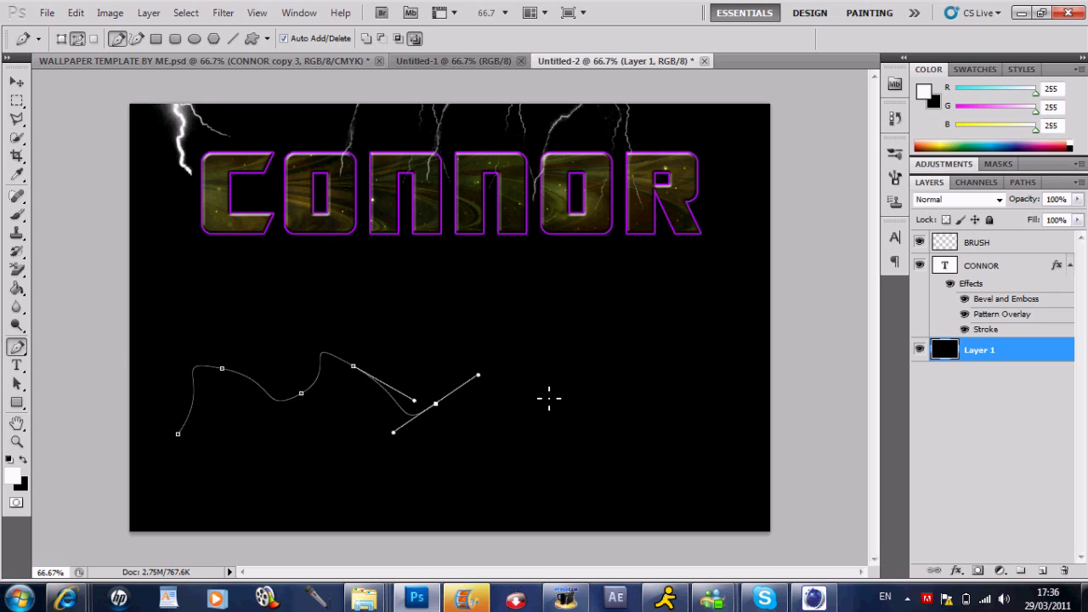
Set the Brush tool to a hard round tip at 7 px with 100% hardness
{"action": "left_click", "coordinate": [17, 216]}
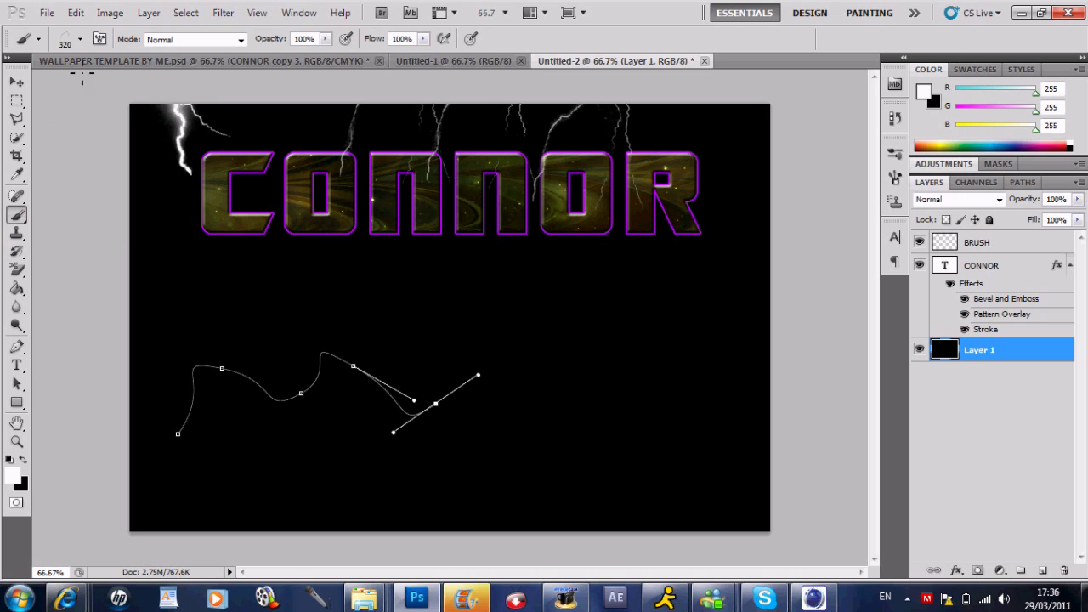
{"action": "left_click", "coordinate": [80, 39]}
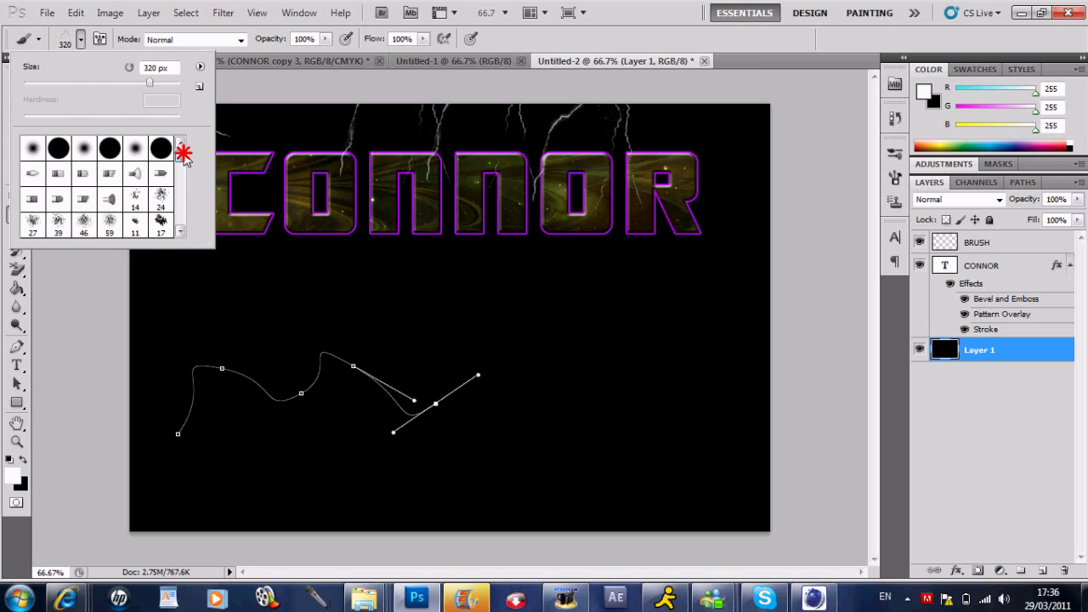
{"action": "left_click", "coordinate": [109, 150]}
{"action": "left_click_drag", "start_coordinate": [152, 82], "coordinate": [28, 82]}
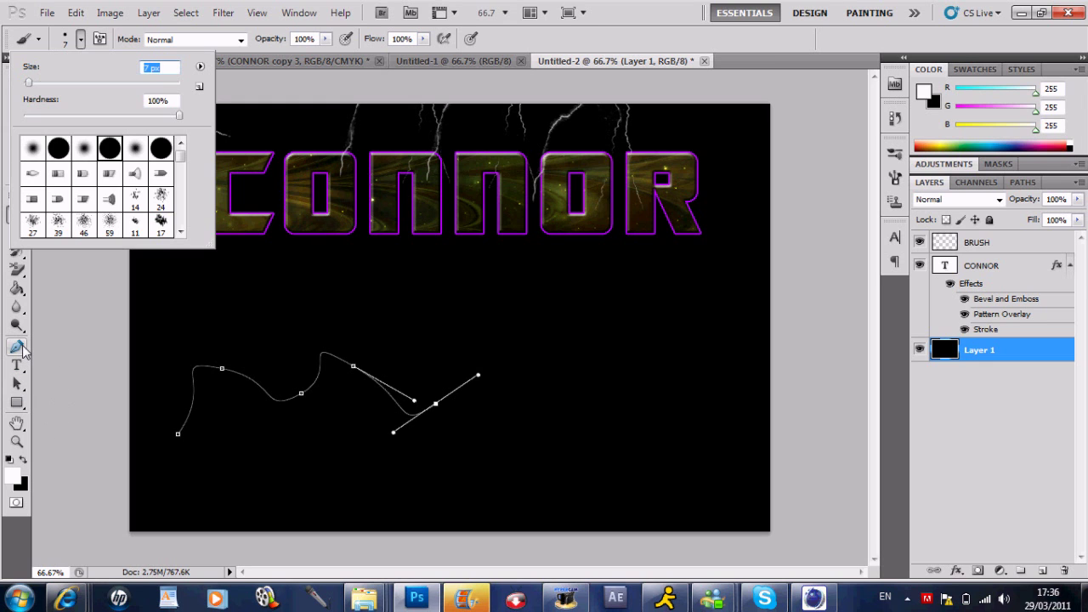
Return to the Pen tool and set the foreground colour to dark yellow #b6b400
{"action": "left_click", "coordinate": [17, 346]}
{"action": "left_click", "coordinate": [13, 476]}
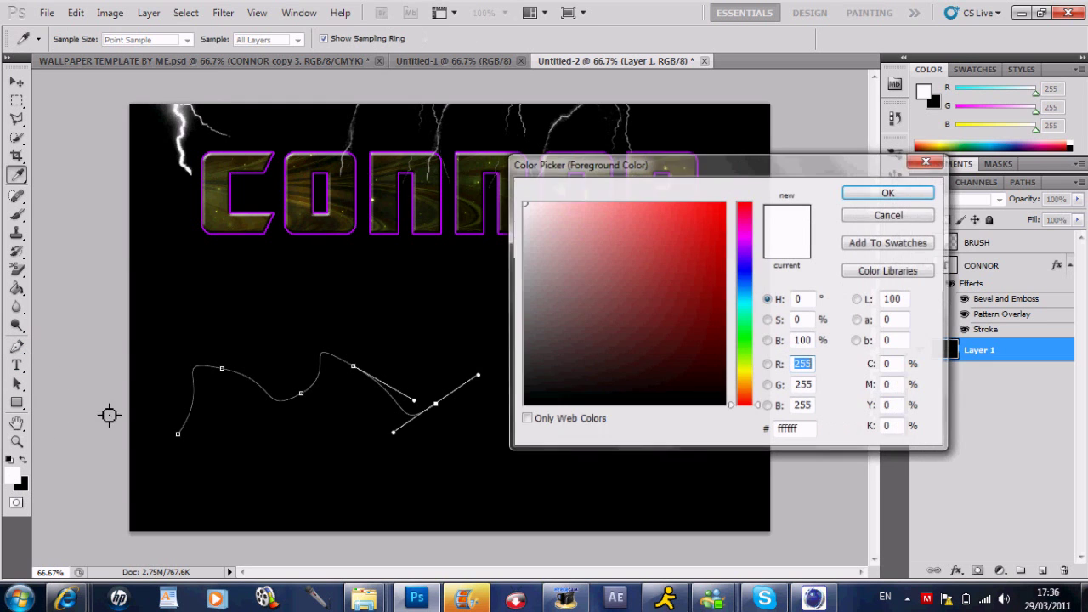
{"action": "left_click_drag", "start_coordinate": [745, 360], "coordinate": [745, 372]}
{"action": "left_click", "coordinate": [724, 260]}
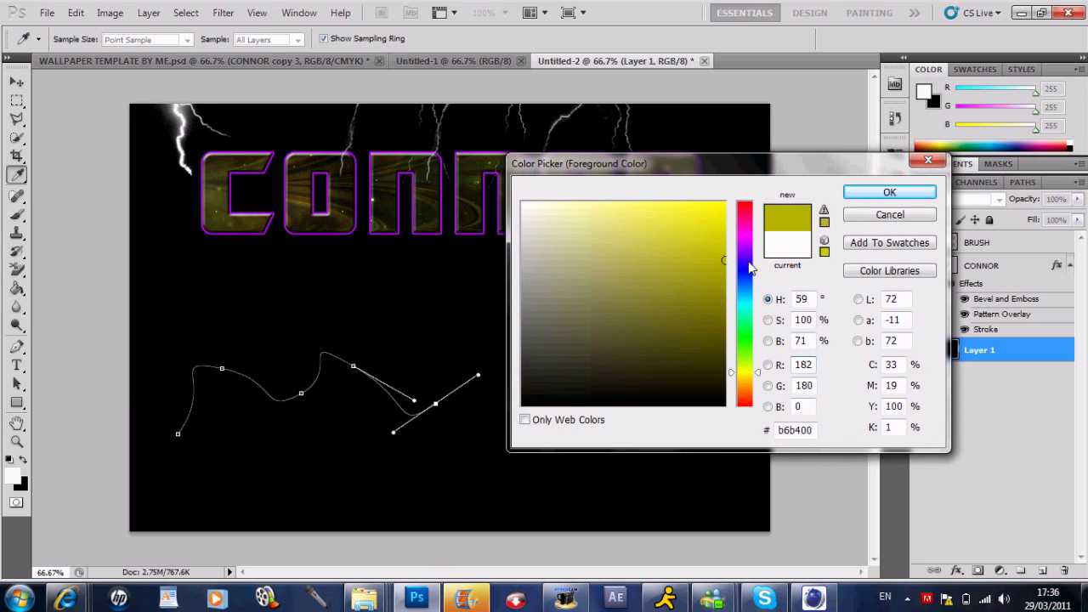
{"action": "left_click", "coordinate": [894, 192]}
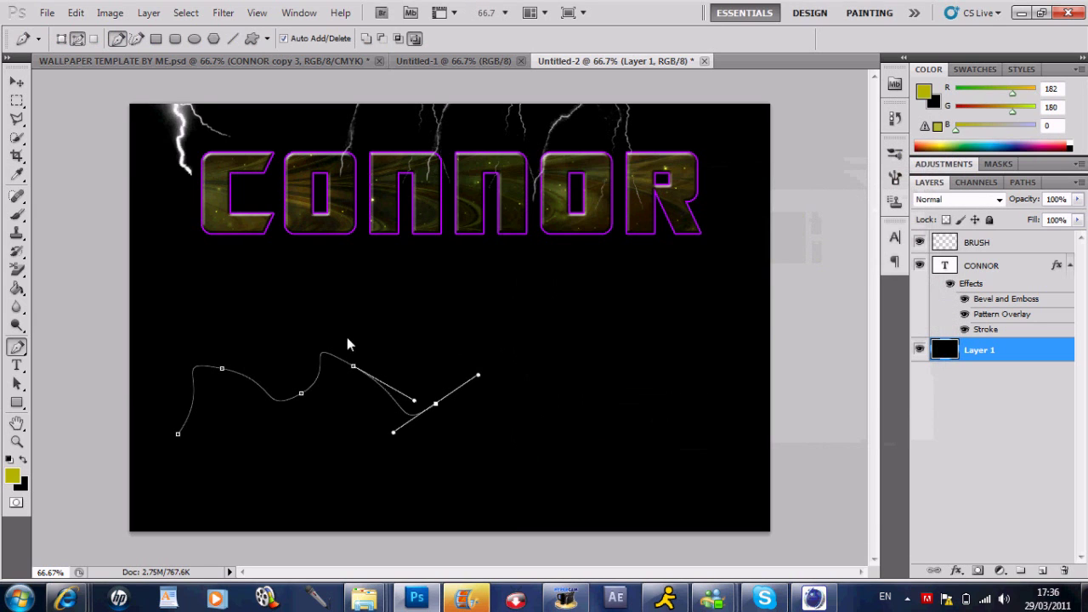
Stroke the wavy path on Layer 1 with the Brush tool and Simulate Pressure enabled
{"action": "right_click", "coordinate": [270, 398]}
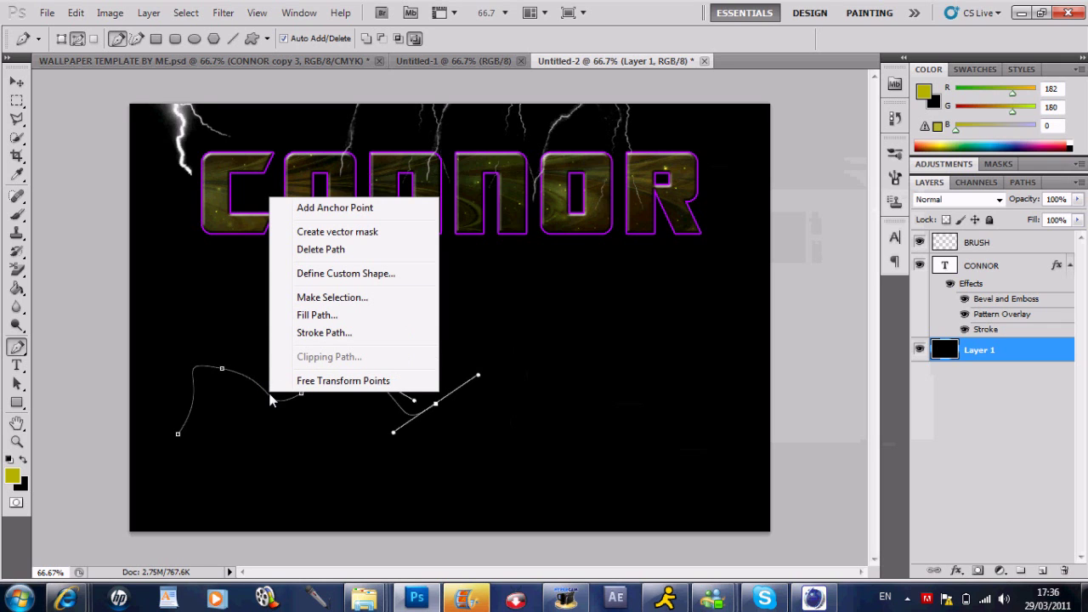
{"action": "left_click", "coordinate": [384, 333]}
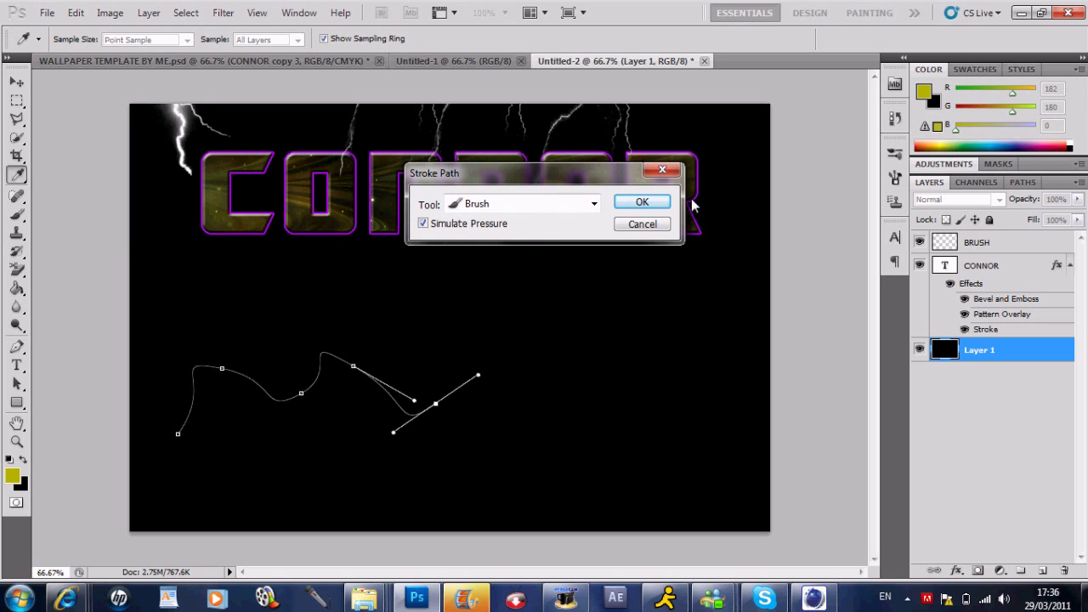
{"action": "left_click", "coordinate": [642, 204]}
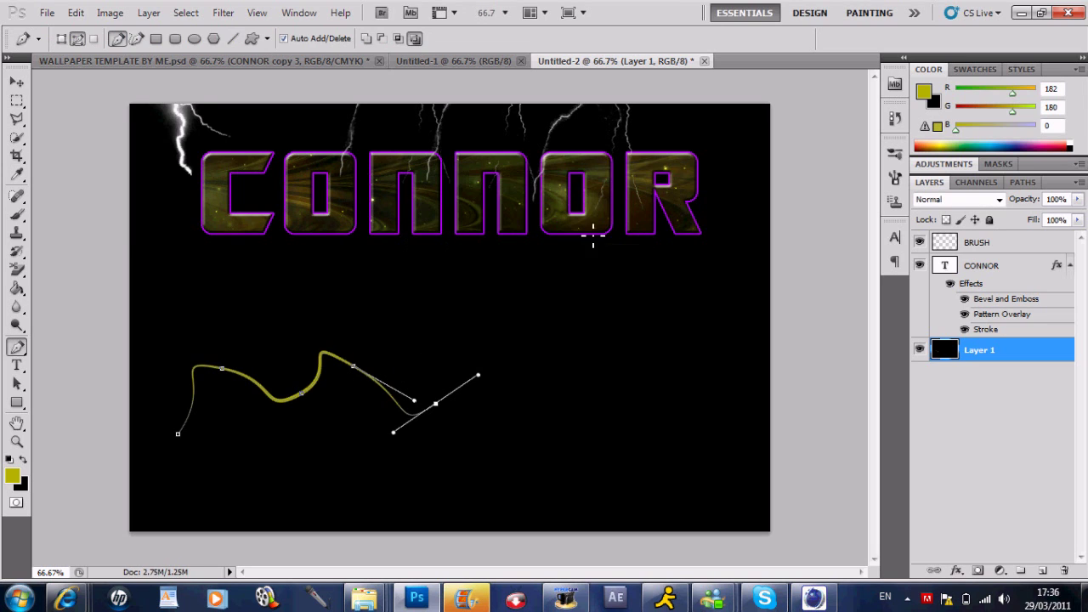
{"action": "left_click", "coordinate": [16, 82]}
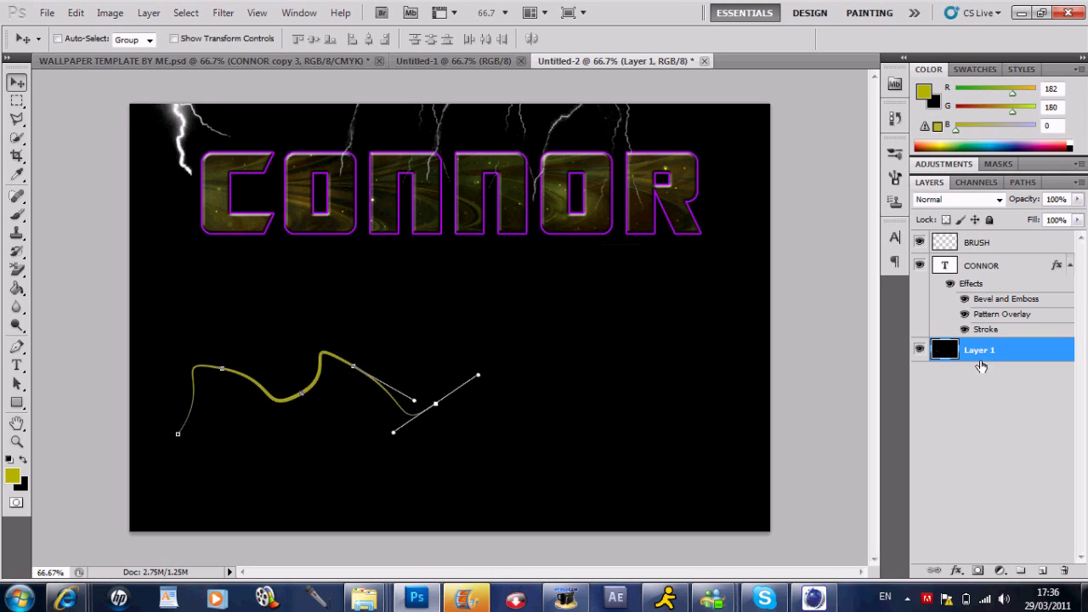
{"action": "mouse_move", "coordinate": [357, 401]}
{"action": "left_mouse_down"}
{"action": "mouse_move", "coordinate": [468, 333]}
{"action": "mouse_move", "coordinate": [362, 398]}
{"action": "left_mouse_up"}
{"action": "left_click", "coordinate": [16, 101]}
{"action": "left_click", "coordinate": [17, 83]}
Deselect all layers and try erasing on the canvas with the 500 px Eraser tool
{"action": "left_click", "coordinate": [1020, 372]}
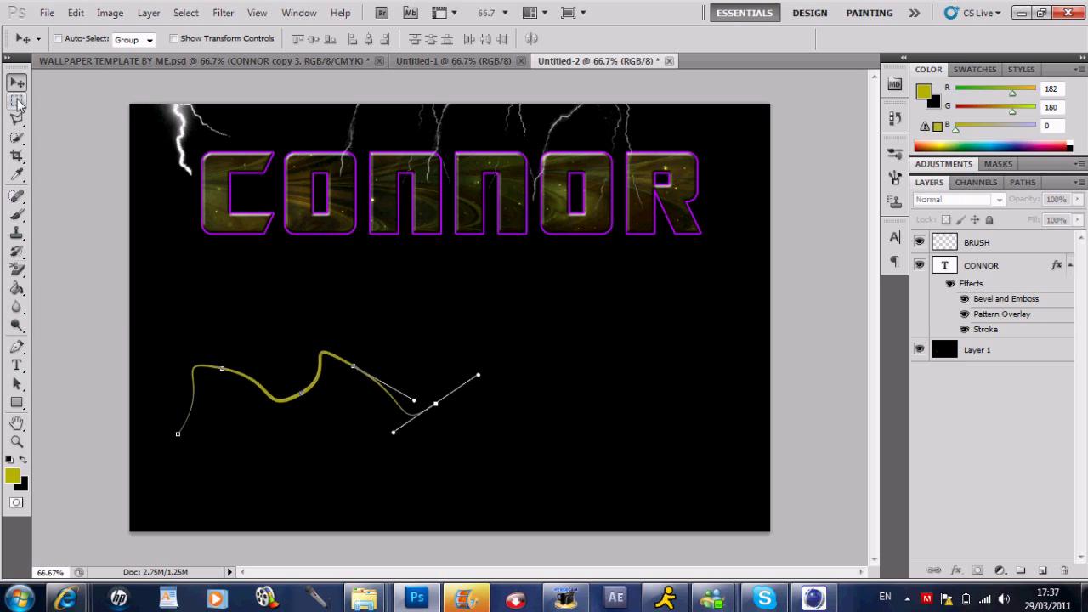
{"action": "mouse_move", "coordinate": [18, 270]}
{"action": "left_mouse_down"}
{"action": "mouse_move", "coordinate": [26, 281]}
{"action": "mouse_move", "coordinate": [38, 263]}
{"action": "left_mouse_up"}
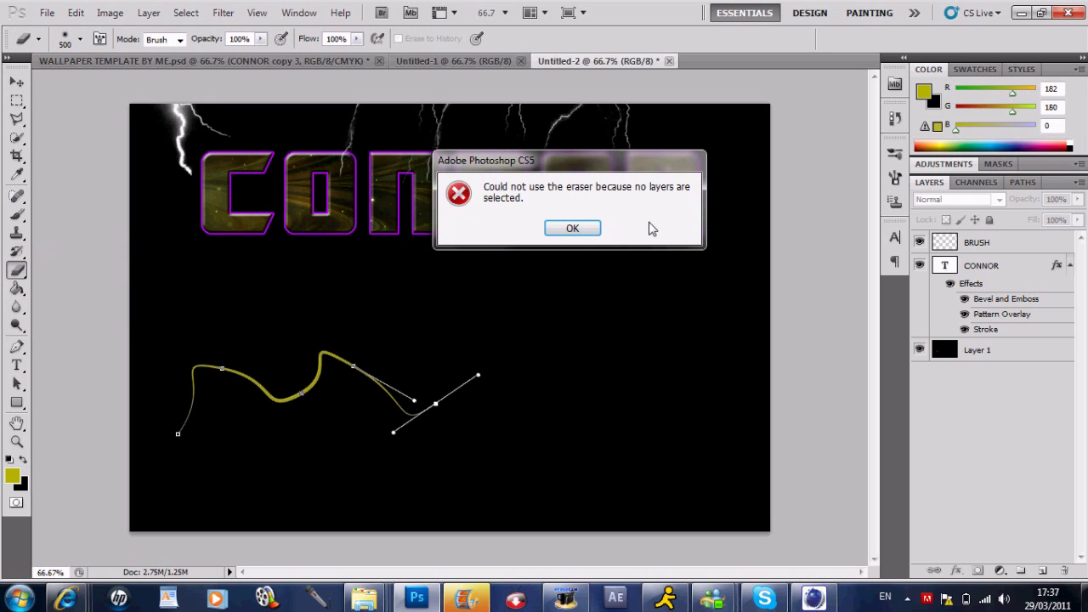
{"action": "left_click", "coordinate": [598, 226]}
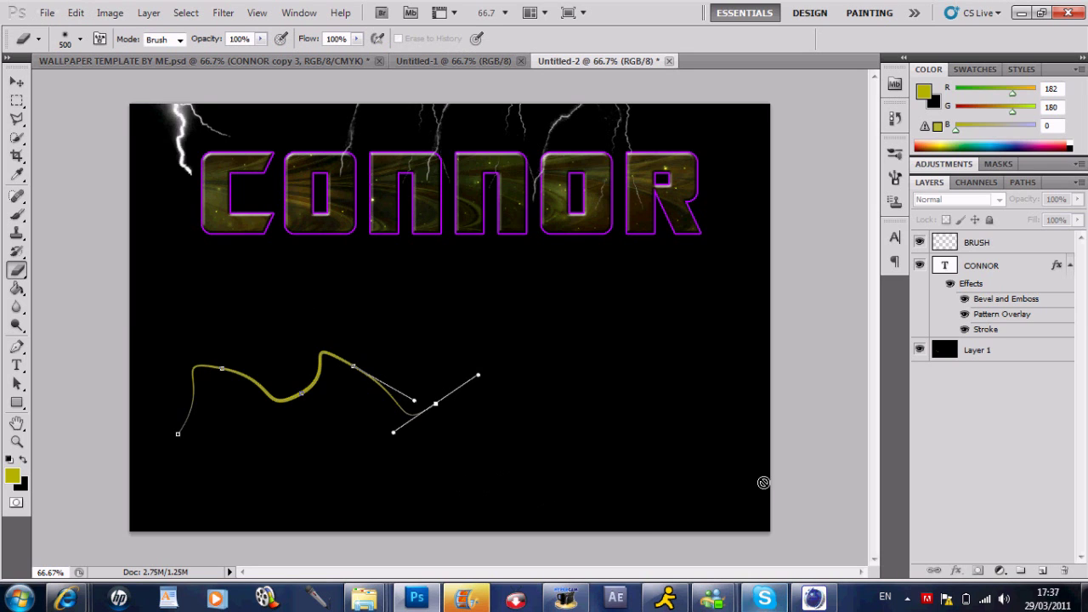
{"action": "mouse_move", "coordinate": [566, 602]}
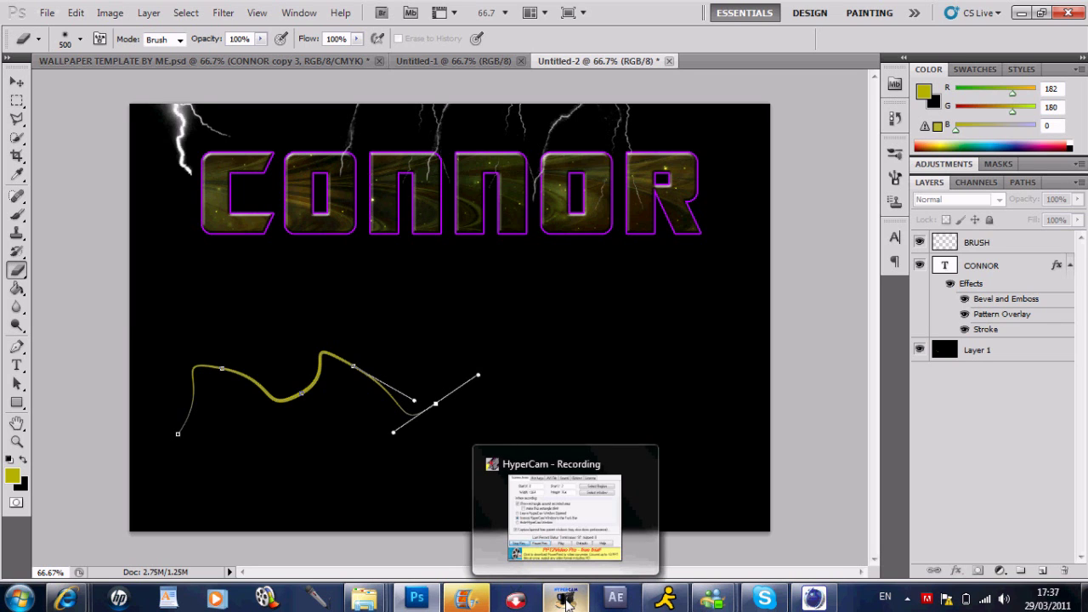
{"action": "left_click", "coordinate": [566, 602]}
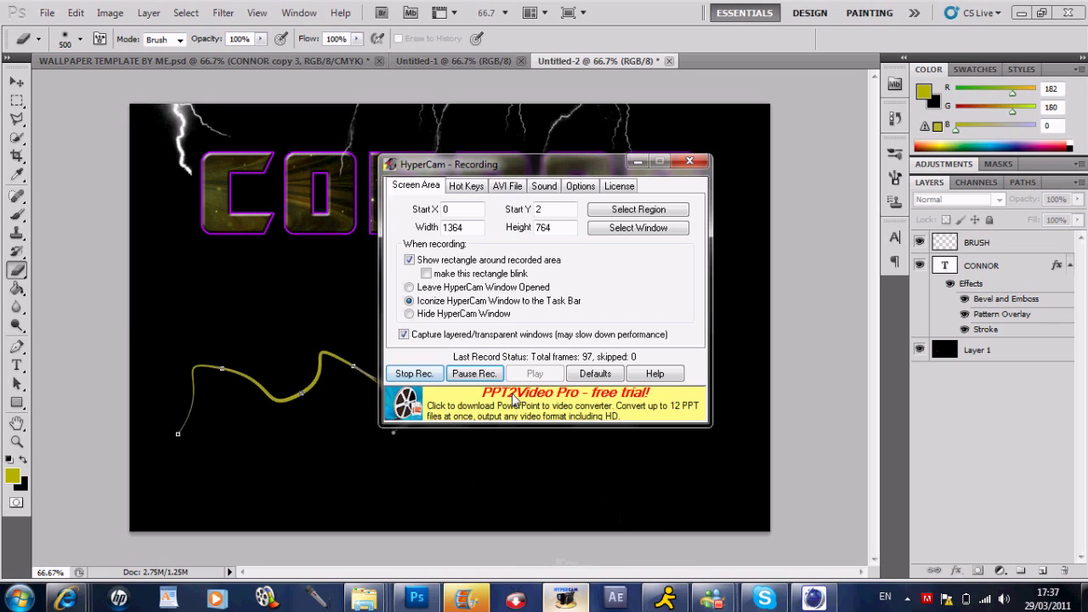